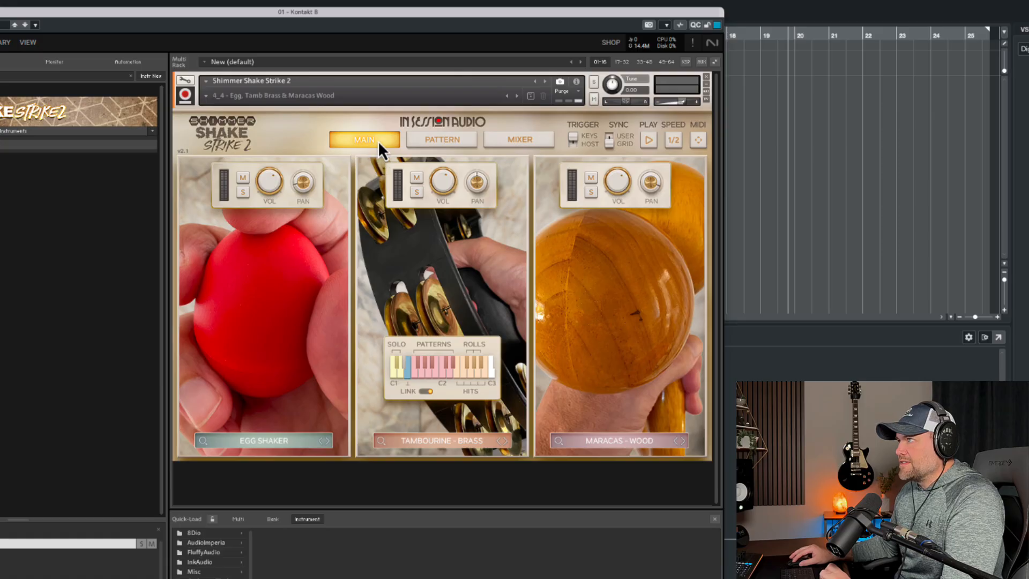
Look through the instrument's Main, Pattern and Mixer pages, return to the Main page and audition a pattern key
click(459, 153)
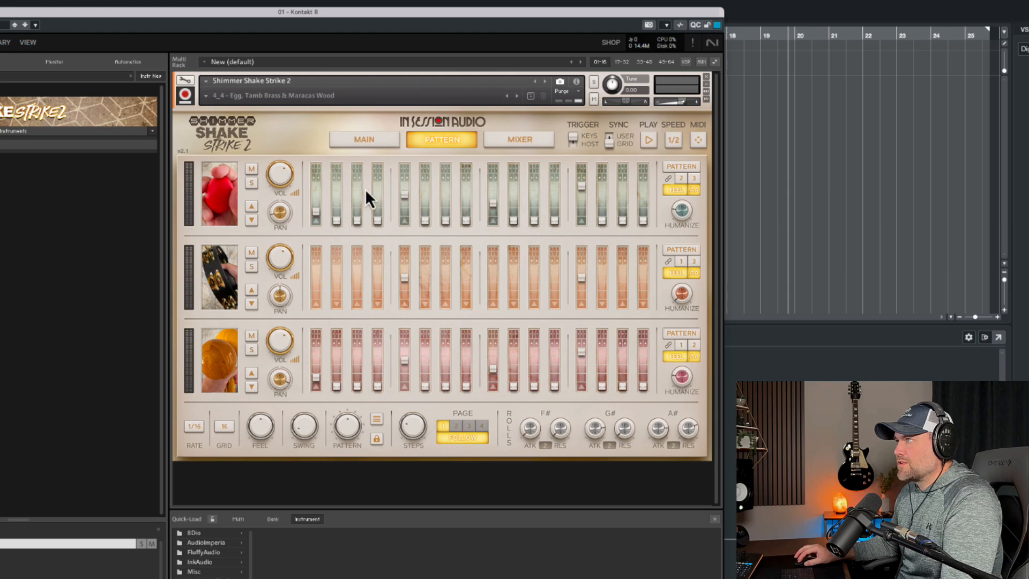
click(369, 141)
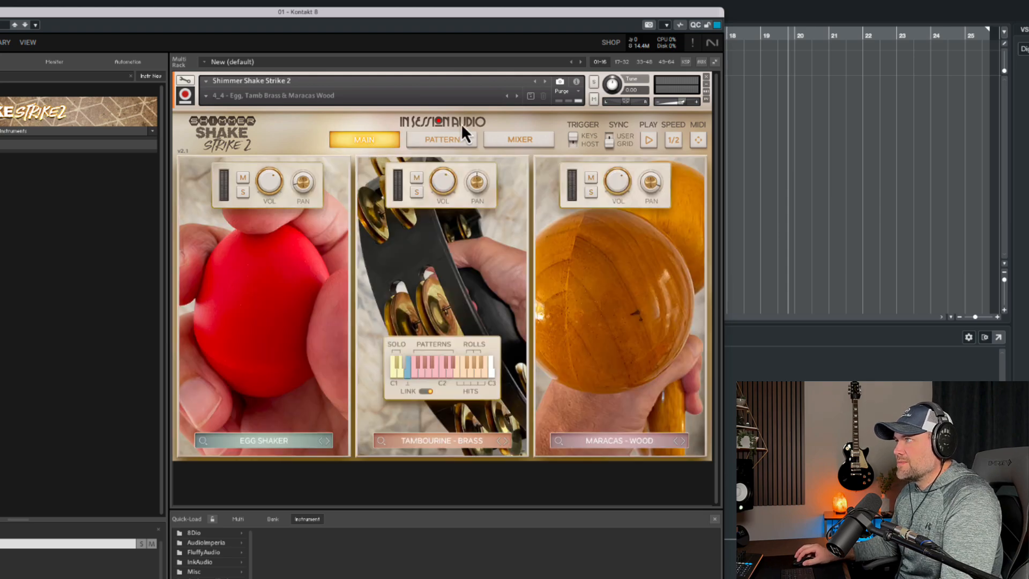
click(443, 140)
click(508, 141)
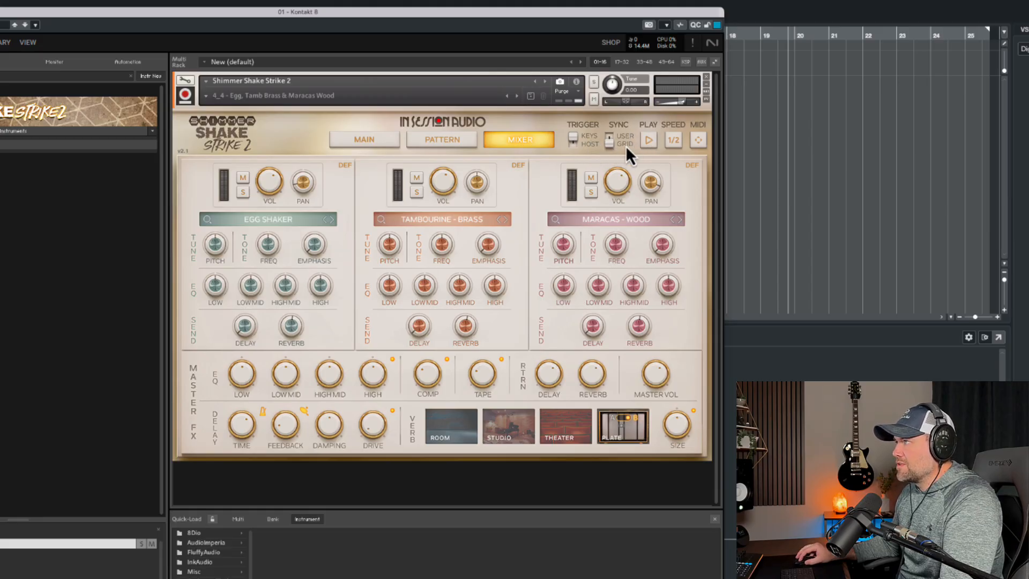
click(673, 141)
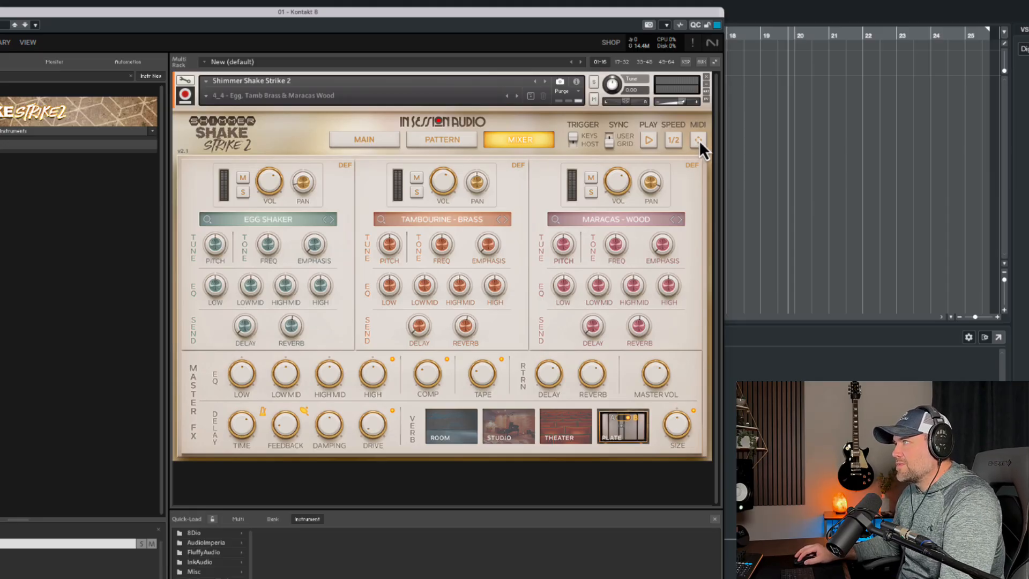
click(374, 145)
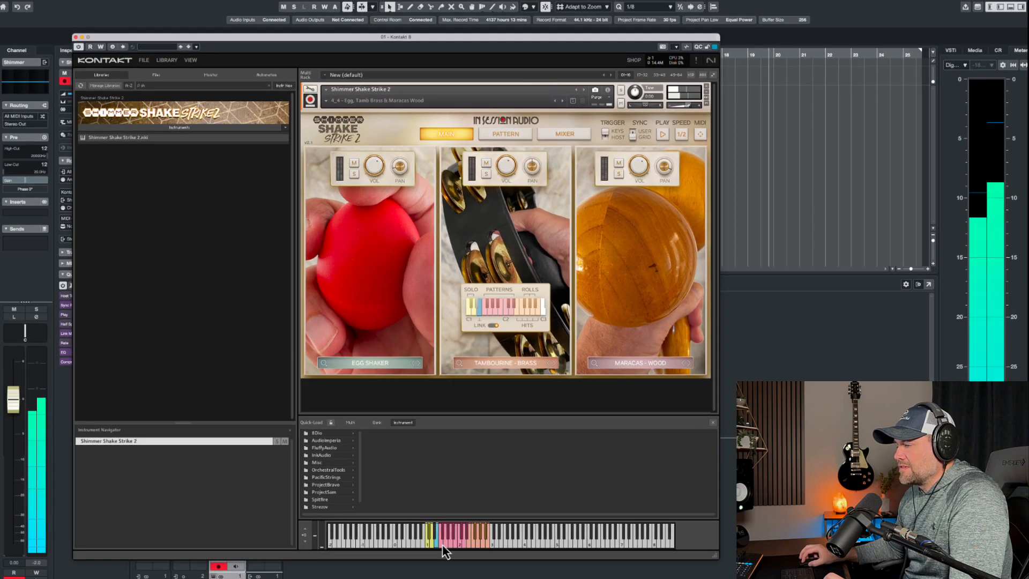
click(444, 543)
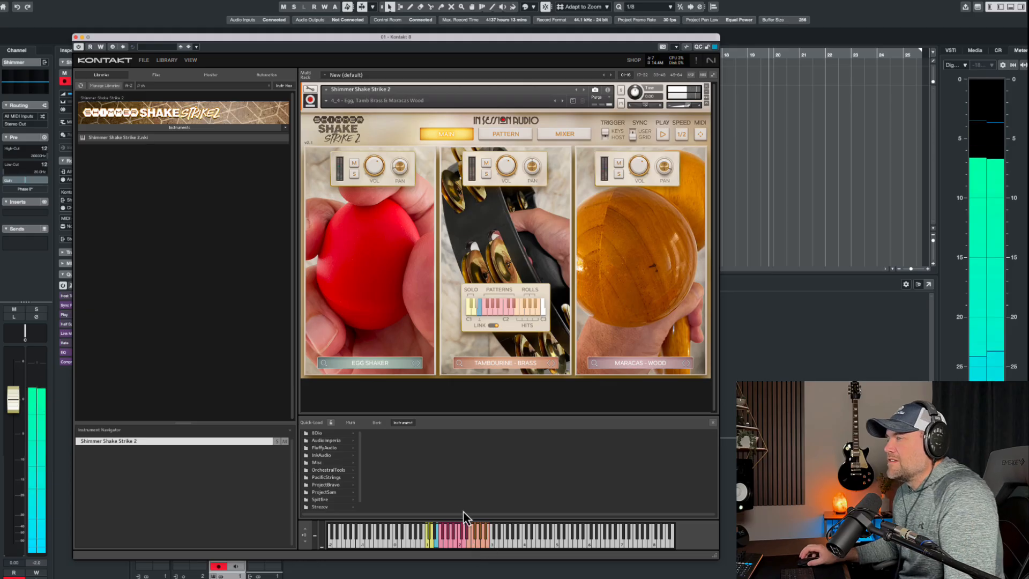
Start playback of the Shimmer track and reopen its instrument window beside the project
click(214, 3)
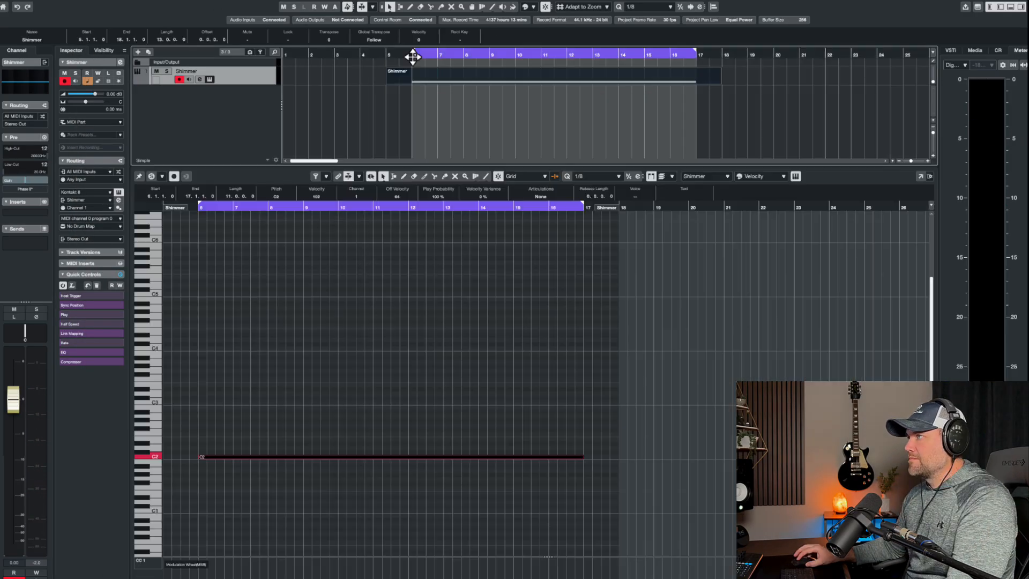
key(space)
click(210, 79)
drag(325, 60, 268, 81)
Mute the brass tambourine and wood maracas, and try a different pan on the egg shaker before resetting it
click(498, 186)
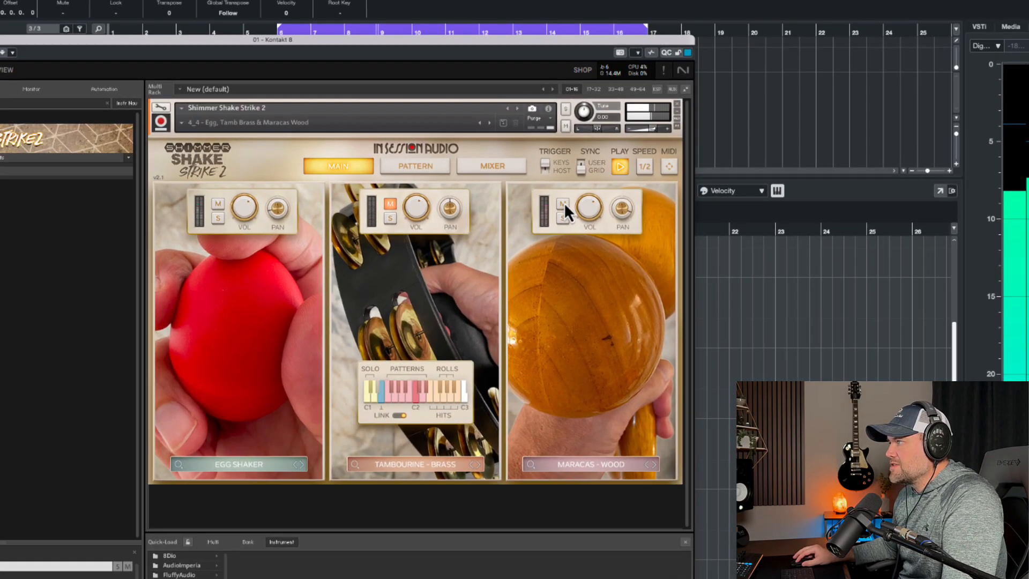
click(562, 203)
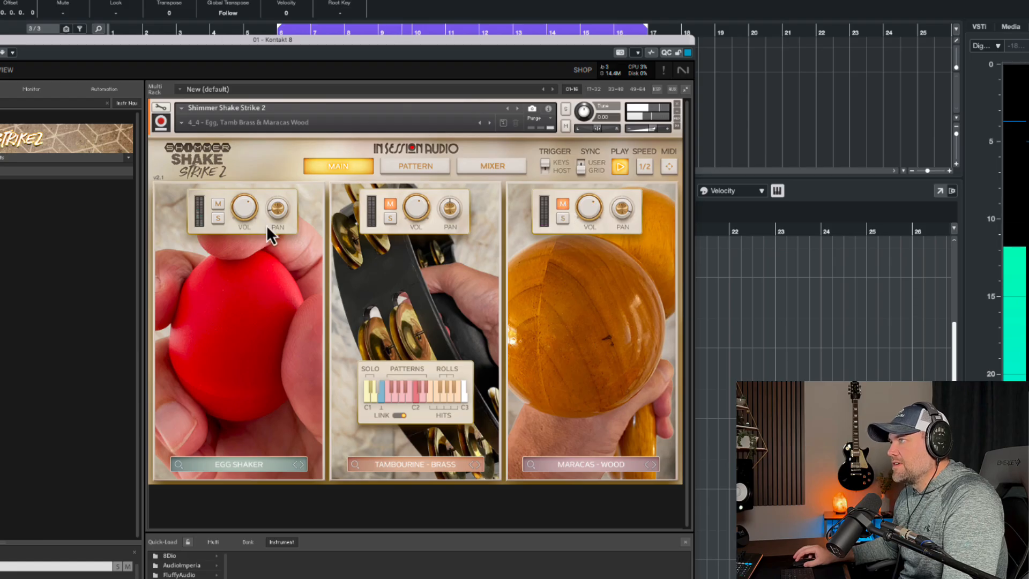
mouse_move(274, 213)
mouse_down()
mouse_move(278, 162)
mouse_move(280, 204)
mouse_up()
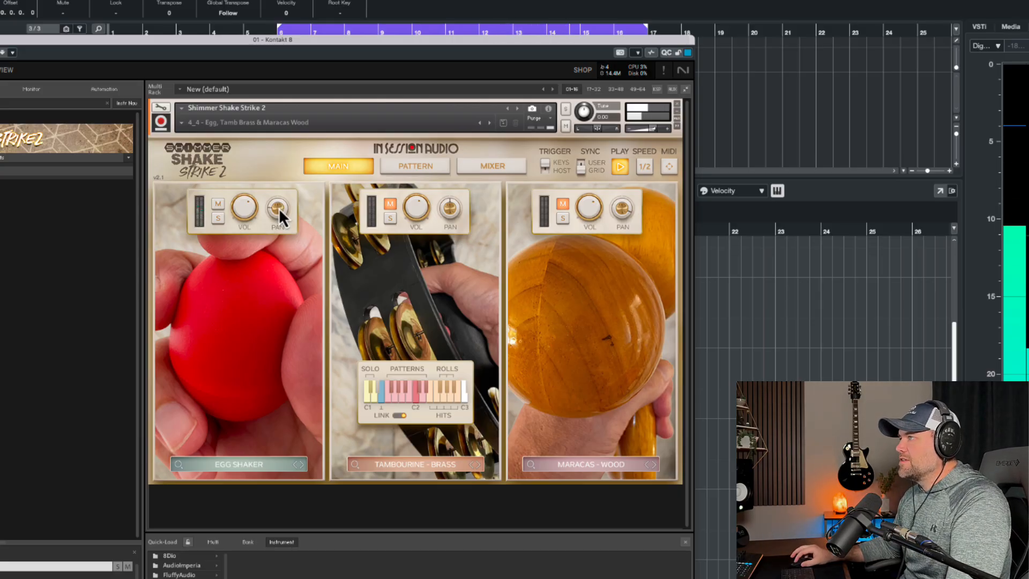
ctrl+click(278, 208)
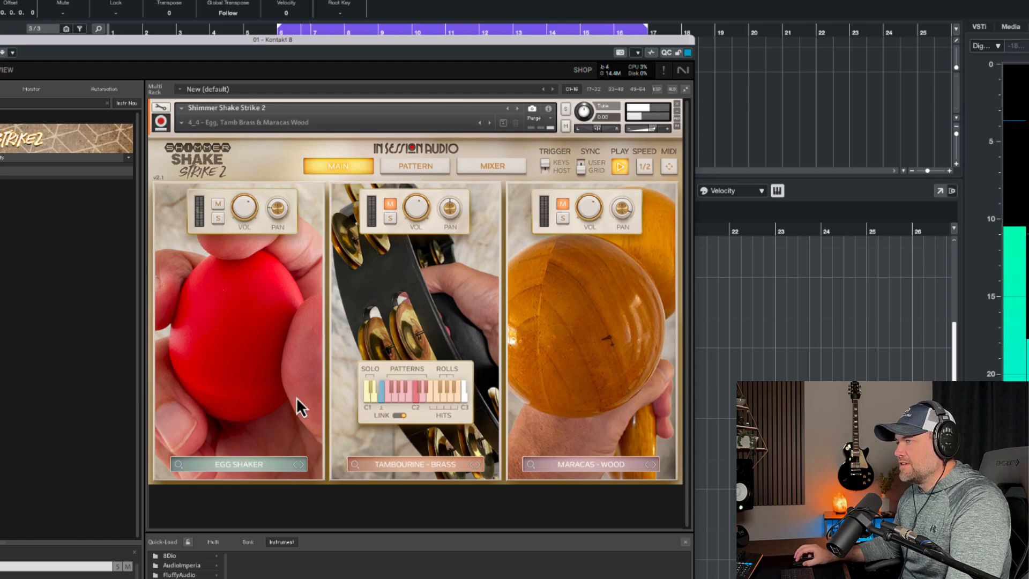
Open the instrument browser for the egg shaker slot and look through the Shimmer, Shake and Strike categories
click(250, 464)
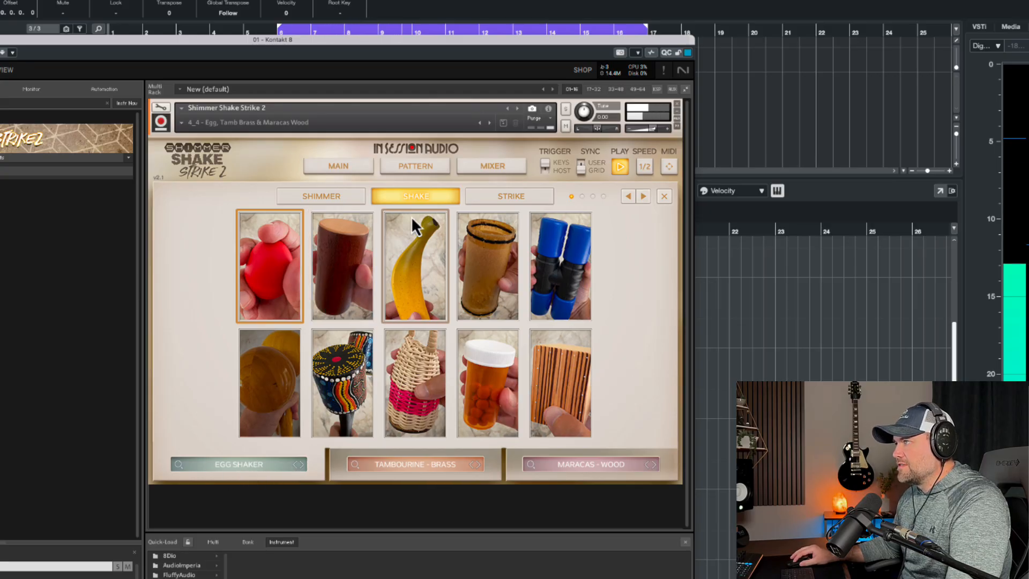
click(338, 197)
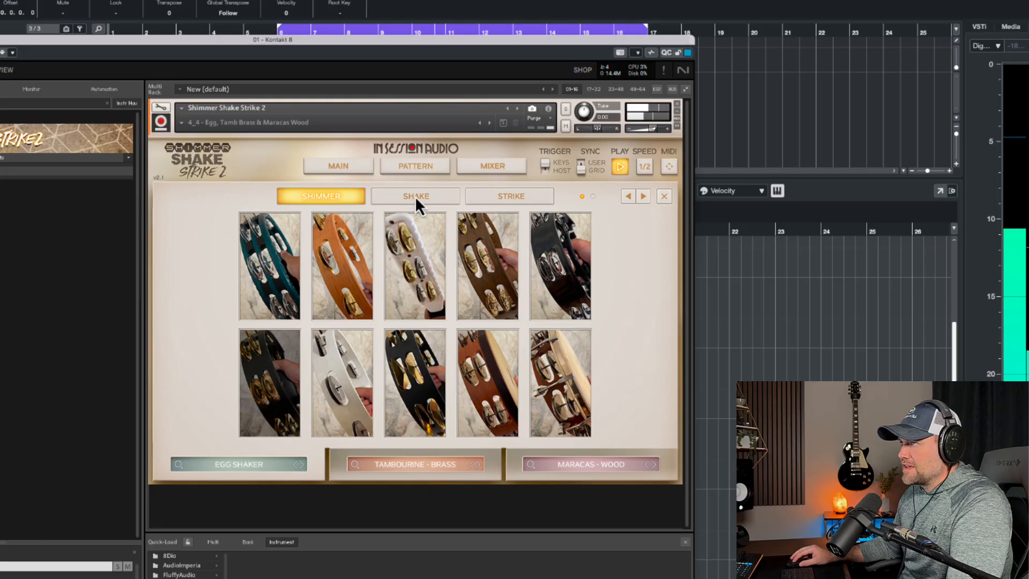
click(415, 197)
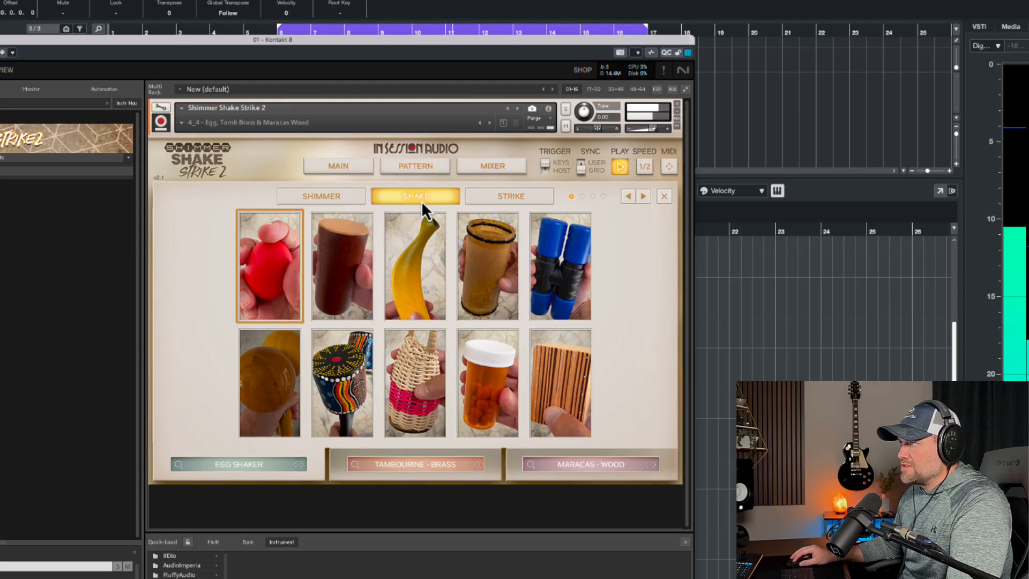
click(518, 200)
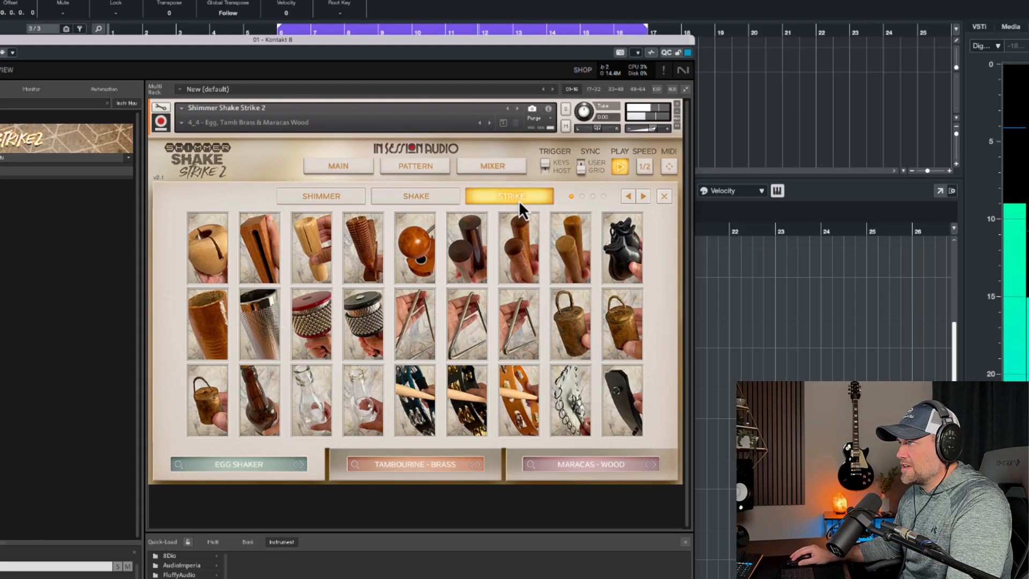
click(424, 196)
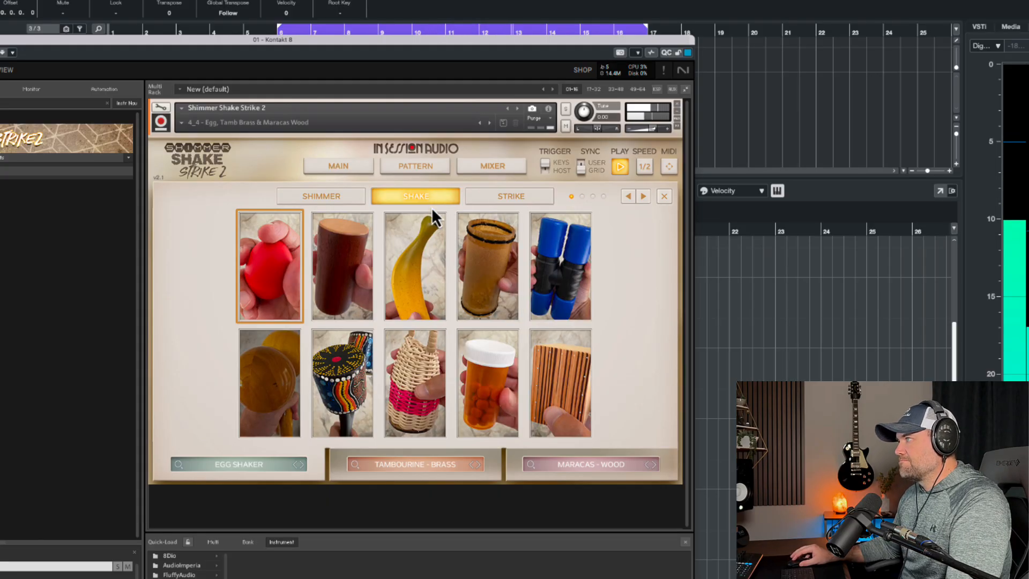
Audition the Banana Shaker, Wood Cylinder, Natural Shaker, Studio Shaker - Med and Hippy Shaker in the first slot
click(400, 268)
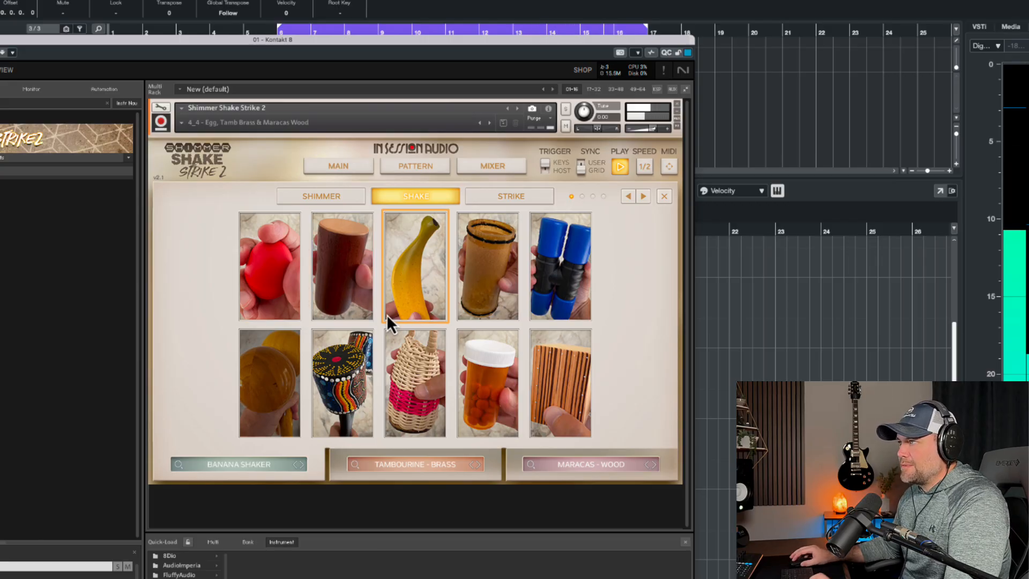
click(349, 284)
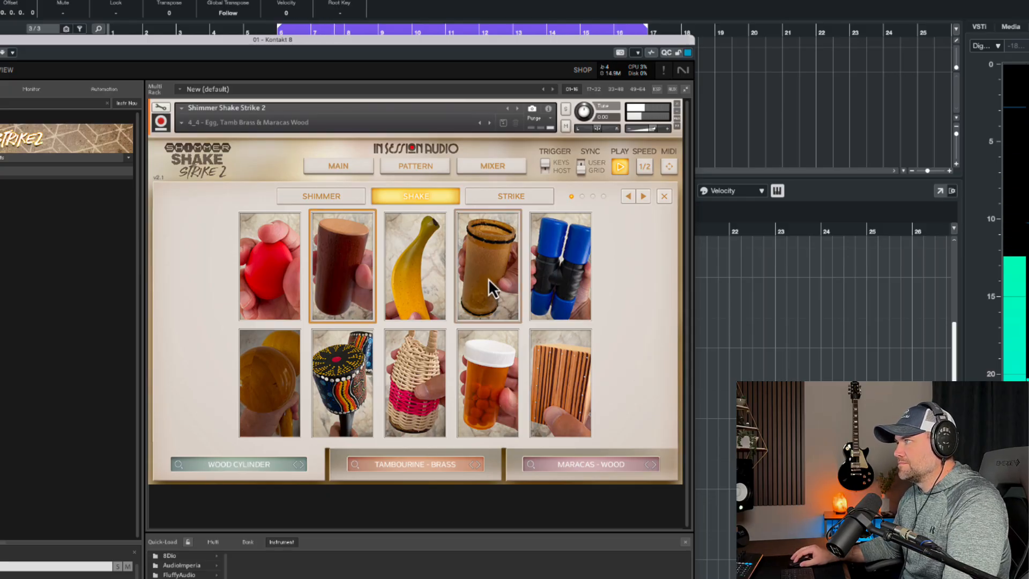
click(488, 278)
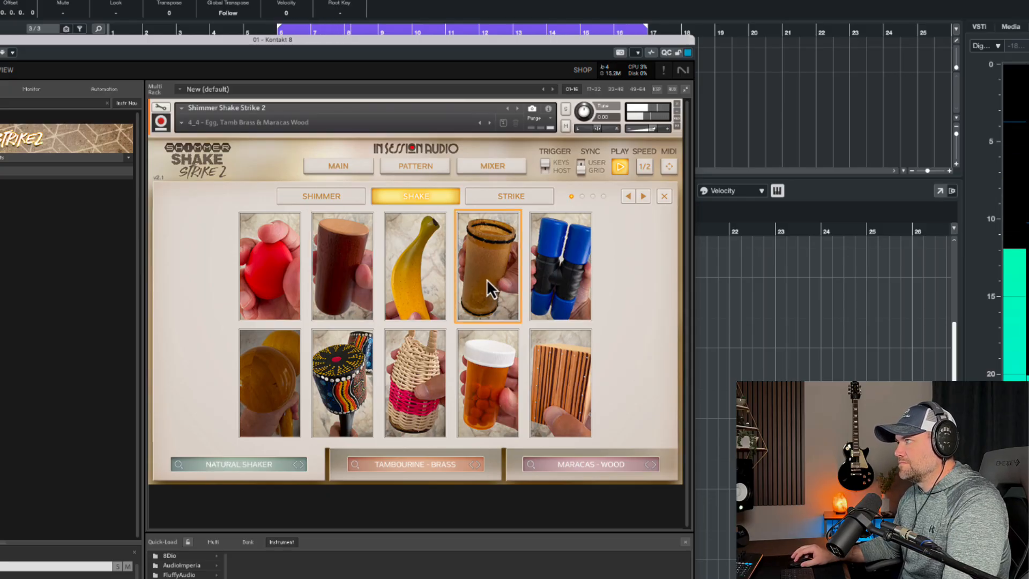
click(566, 271)
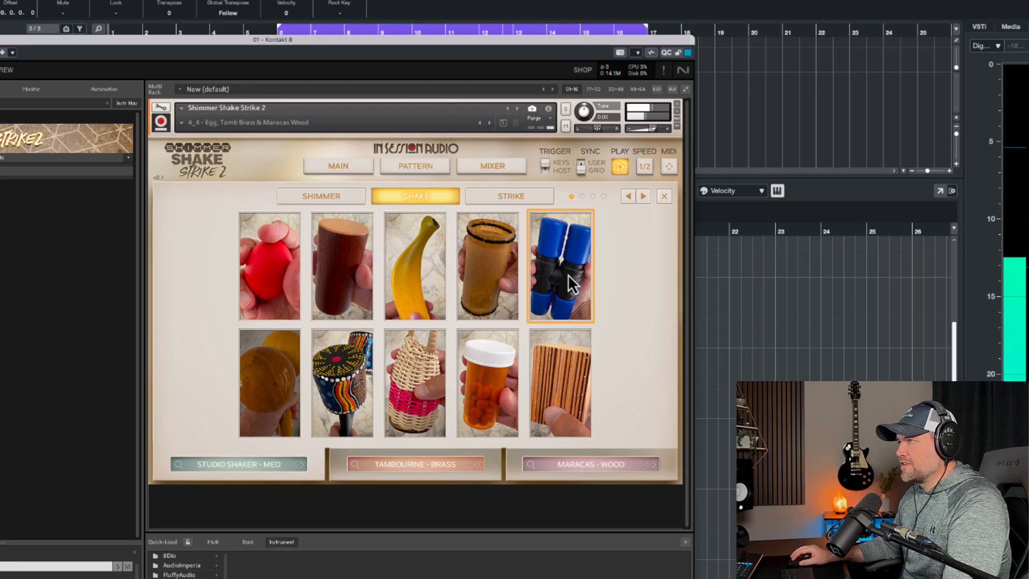
click(345, 360)
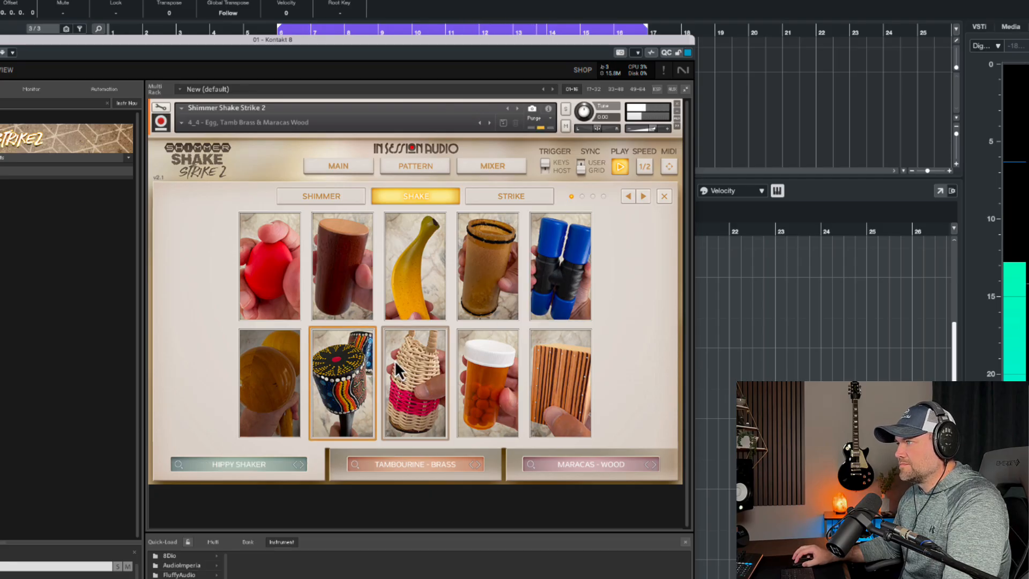
Replace the wood maracas in the third slot with Cajon Shaker - High after trying the Caxixi
click(269, 367)
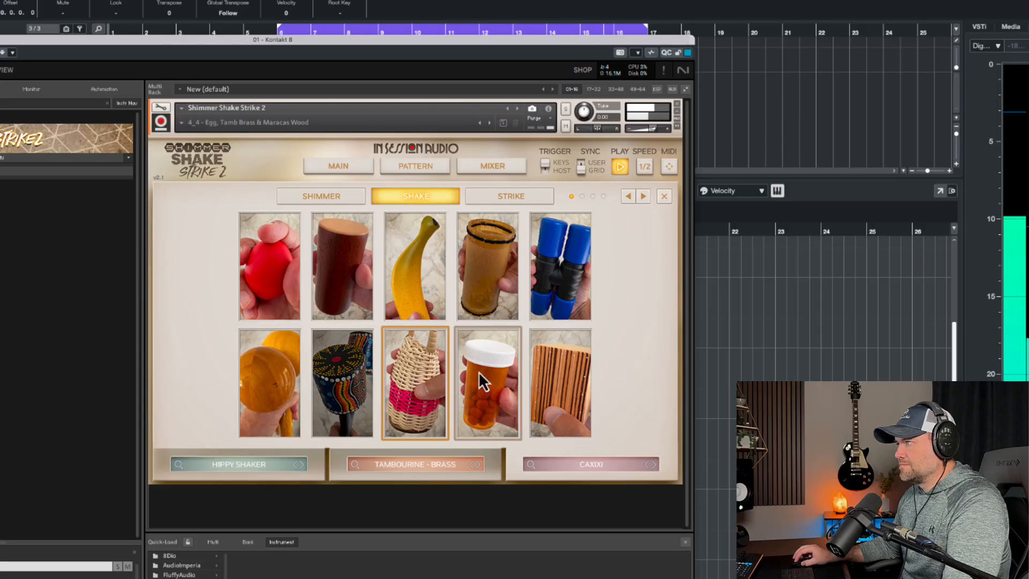
click(554, 364)
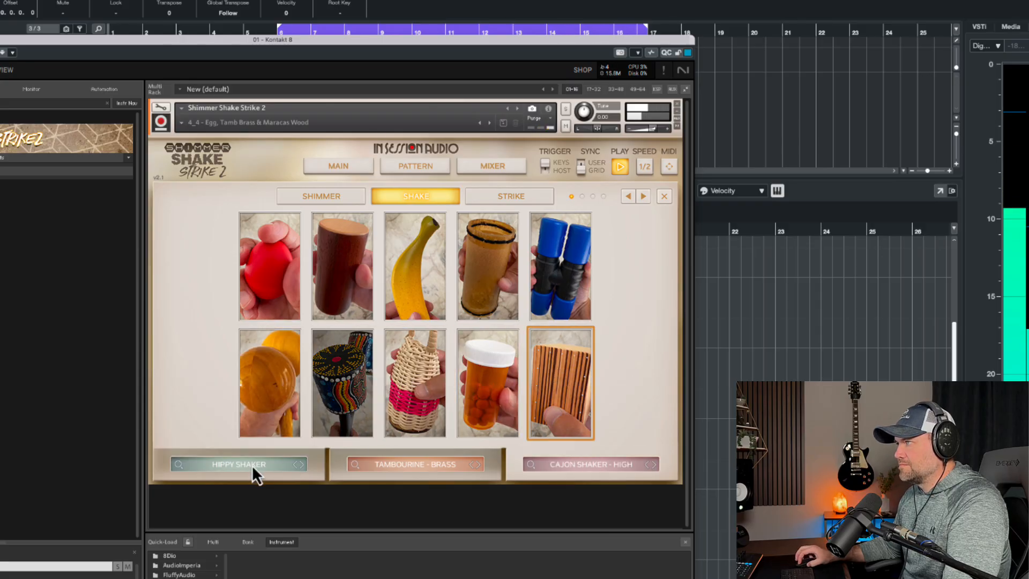
Audition the Caxixi, Pill Bottle and Egg Shaker in the first slot and settle on Studio Shaker - Med
click(426, 366)
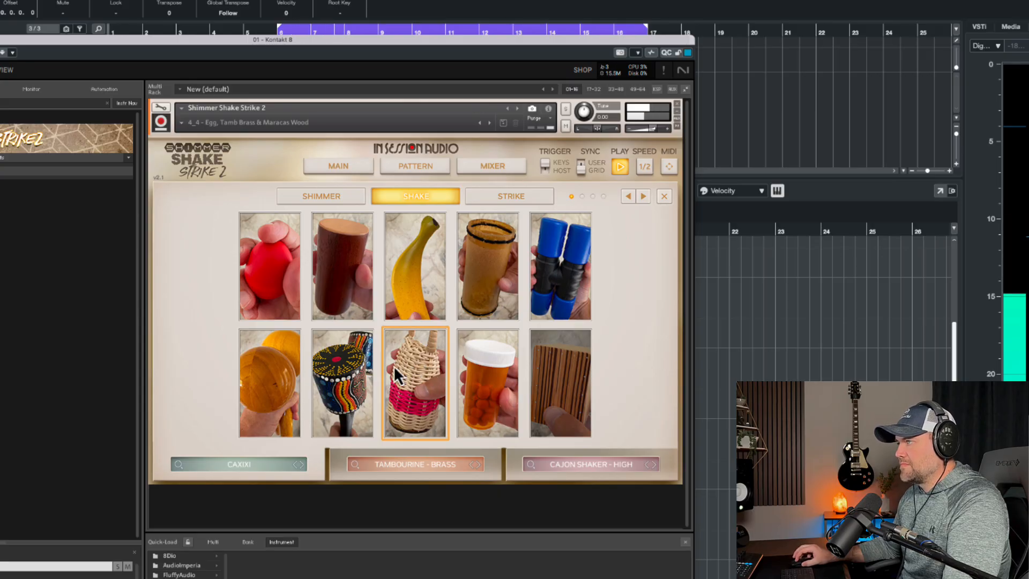
click(478, 371)
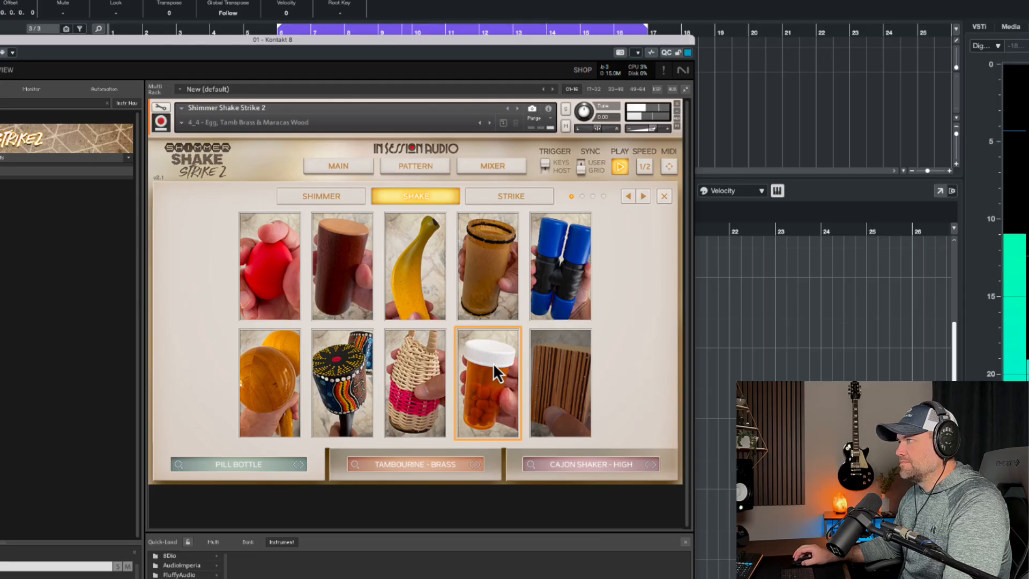
click(265, 267)
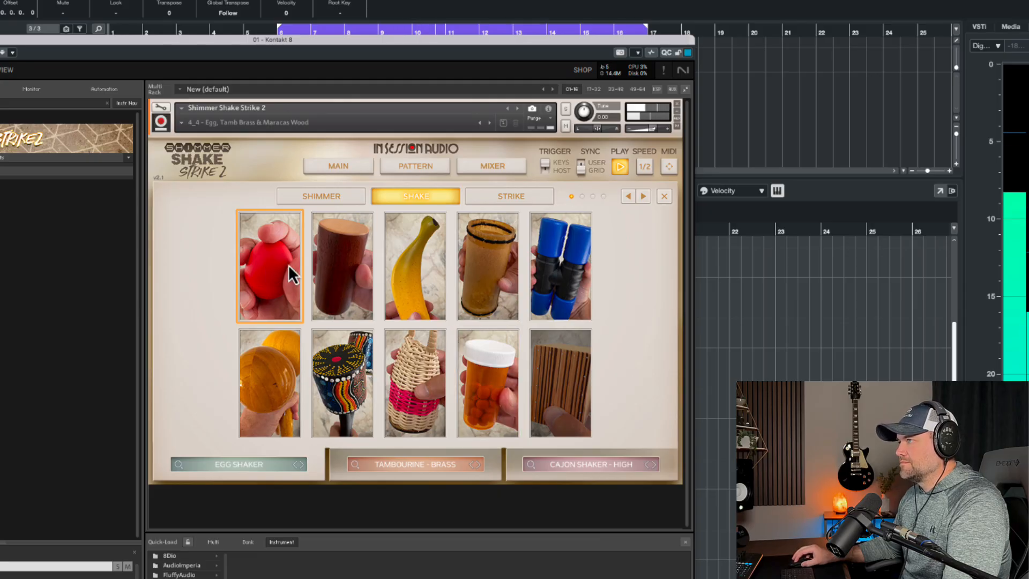
click(562, 272)
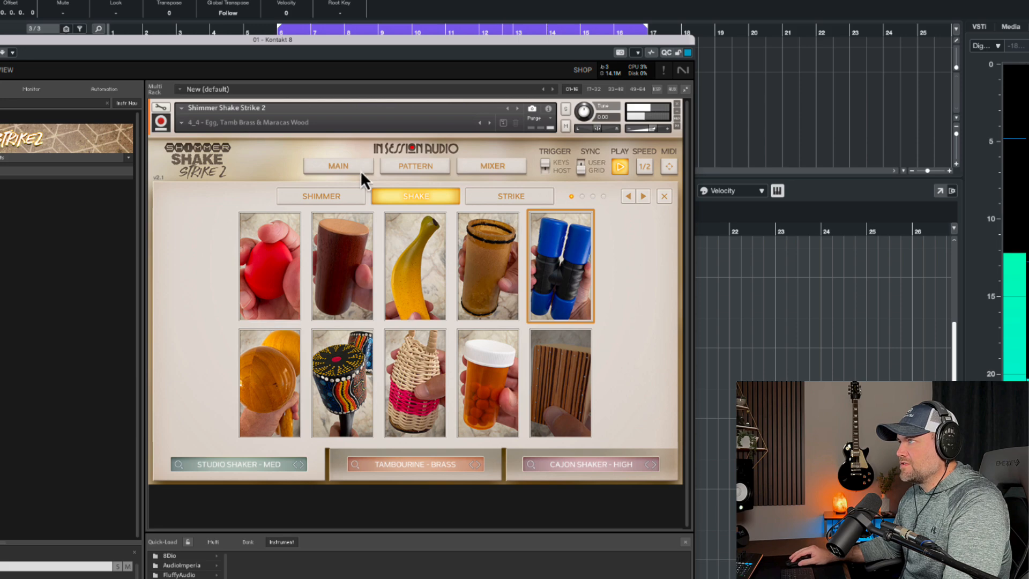
On the pattern page, lower the studio shaker's accented steps 1, 5, 9 and 13
click(415, 169)
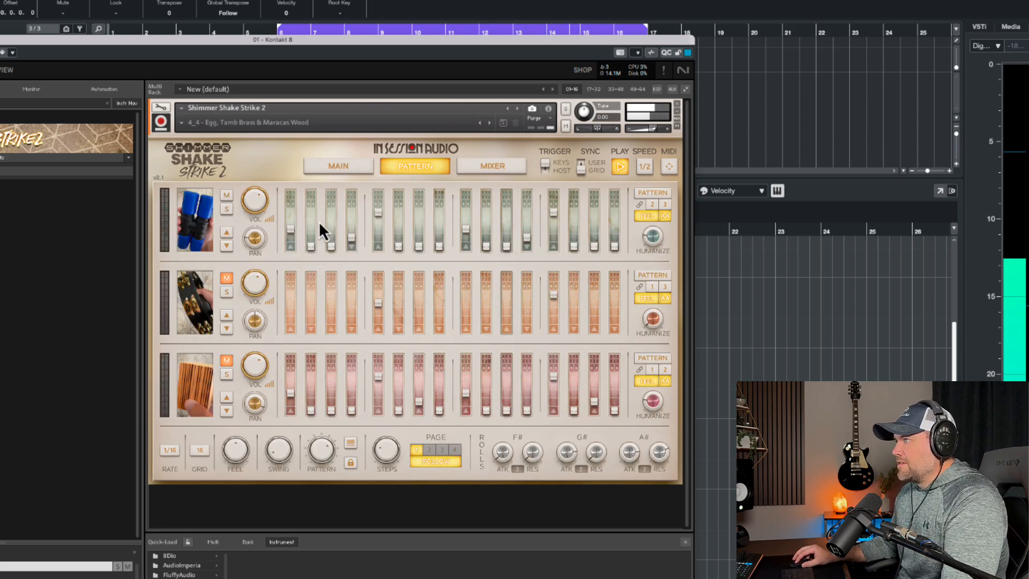
drag(293, 230, 302, 266)
drag(375, 229, 383, 284)
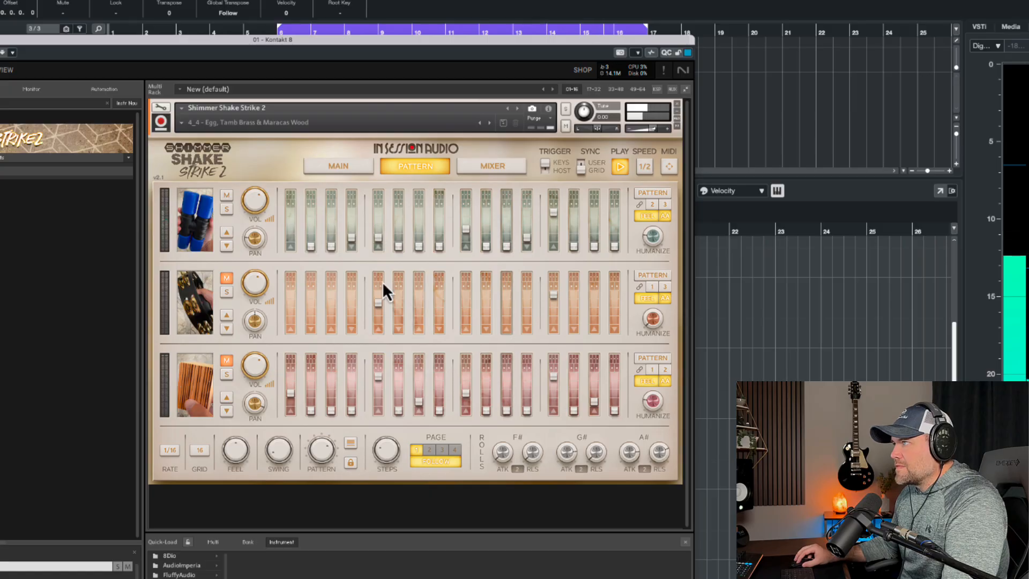
drag(466, 239, 467, 265)
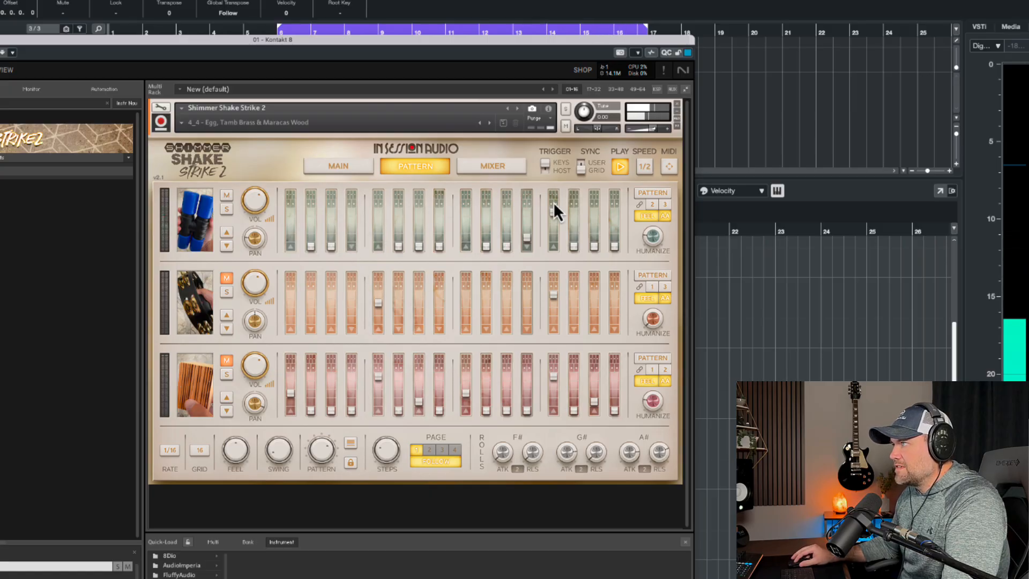
mouse_move(551, 214)
mouse_down()
mouse_move(553, 251)
mouse_move(526, 251)
mouse_up()
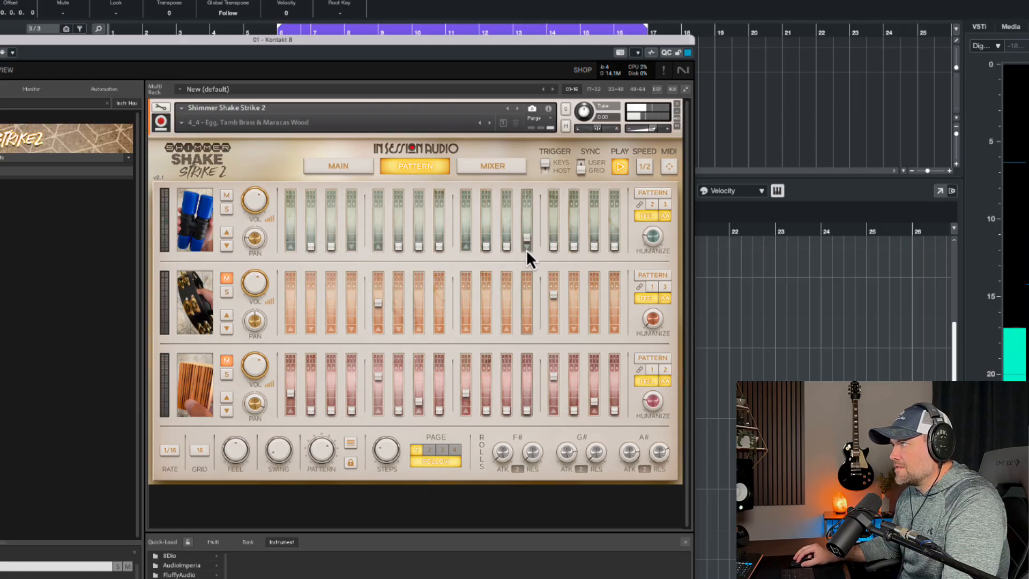
Level the studio shaker's steps 9, 5, 4 and 1 at the same low velocity, and raise step 1 as an accent
click(465, 245)
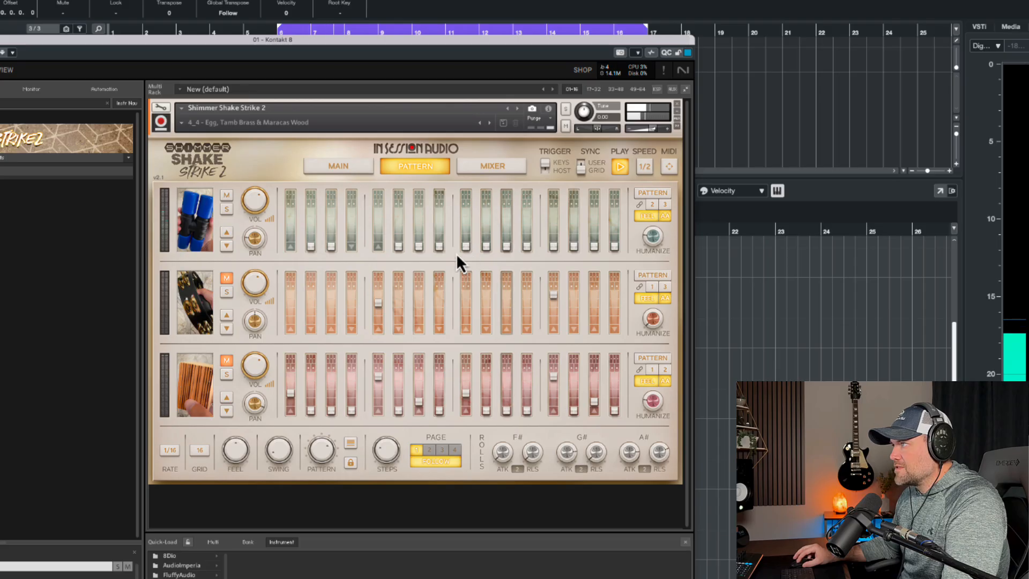
click(378, 244)
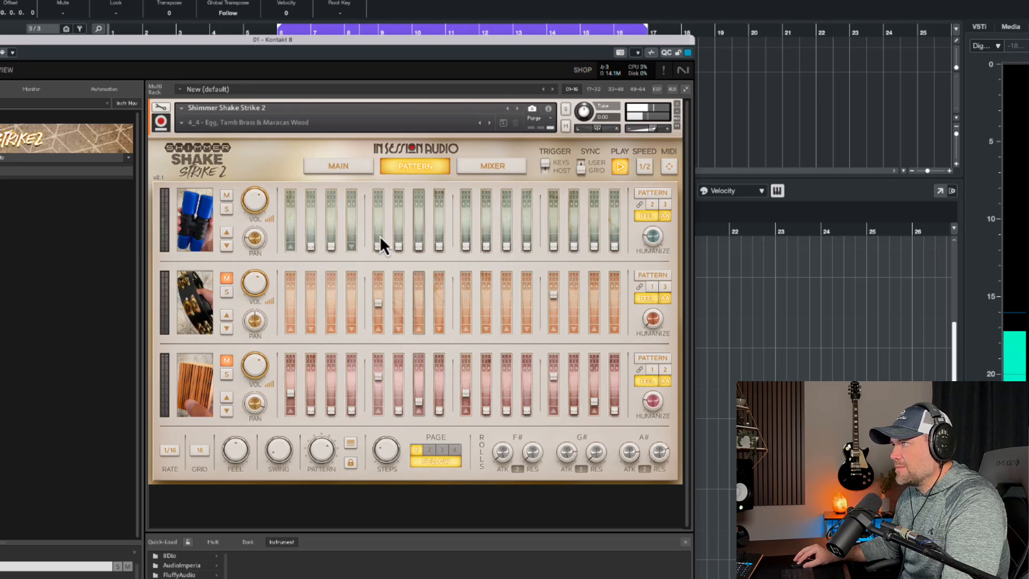
click(351, 245)
click(291, 245)
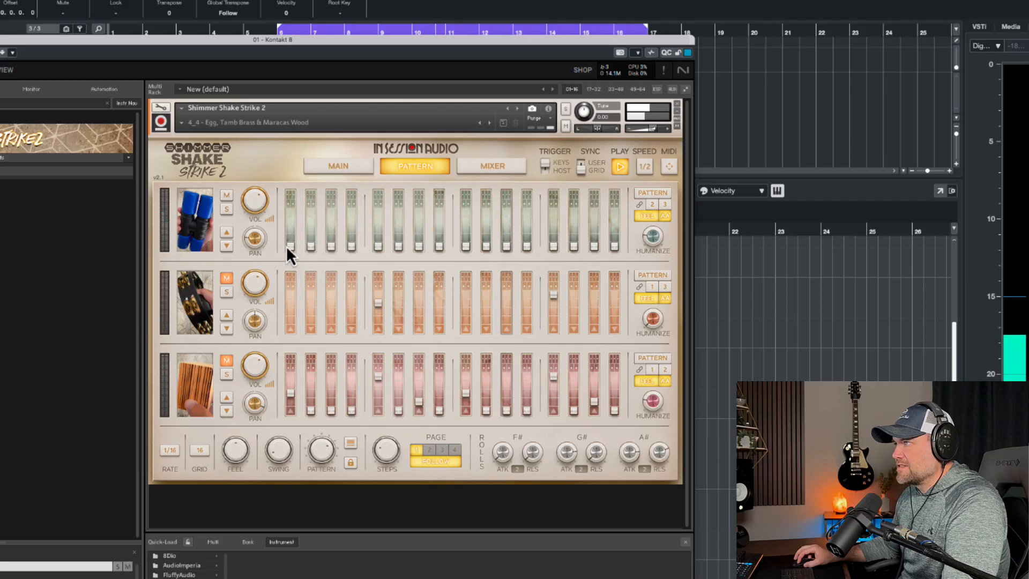
drag(290, 246, 294, 219)
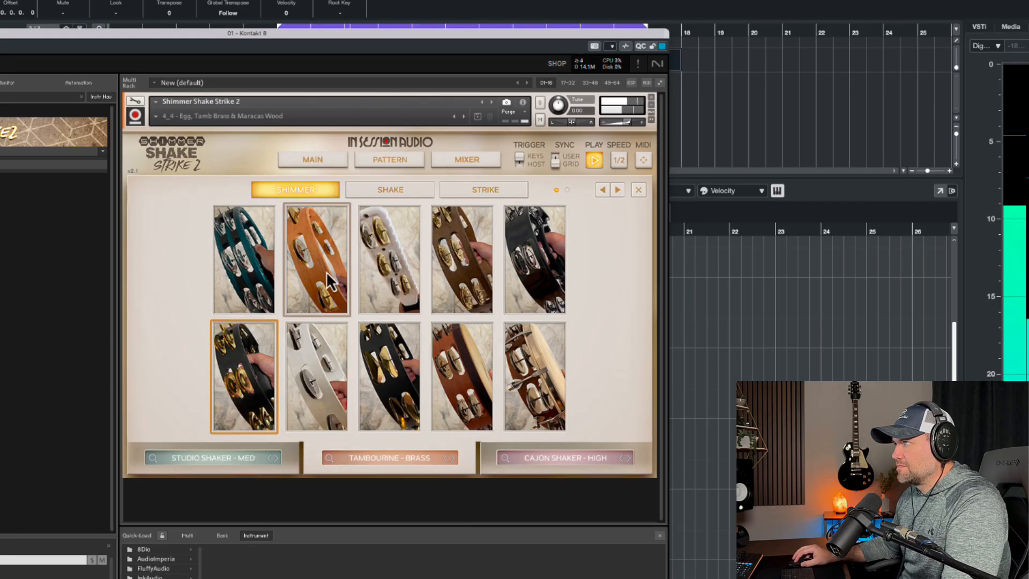
Audition the Stick, Walnut, Dry and Riq tambourines in the second slot and settle on Tambourine - Walnut
click(380, 264)
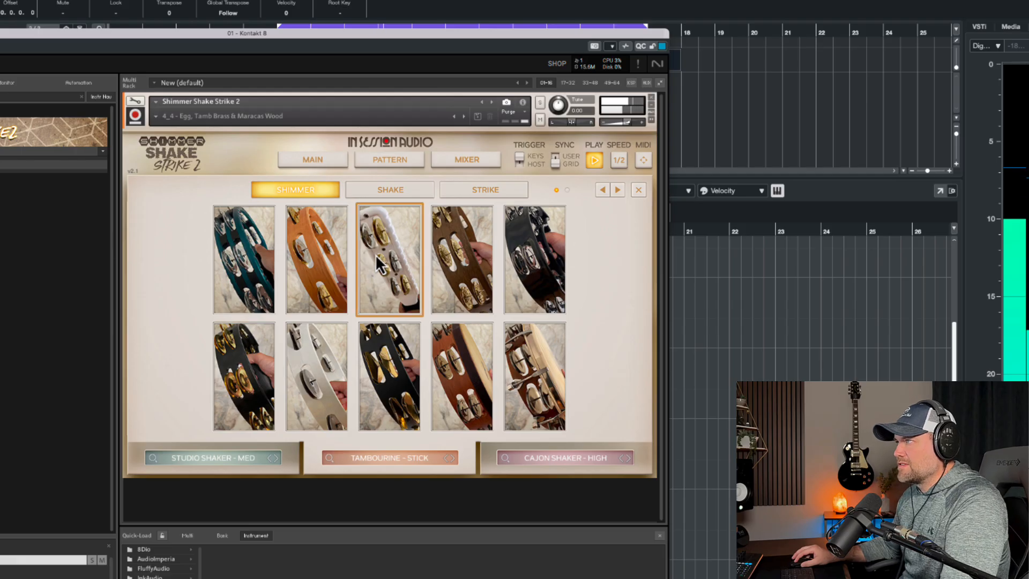
click(461, 263)
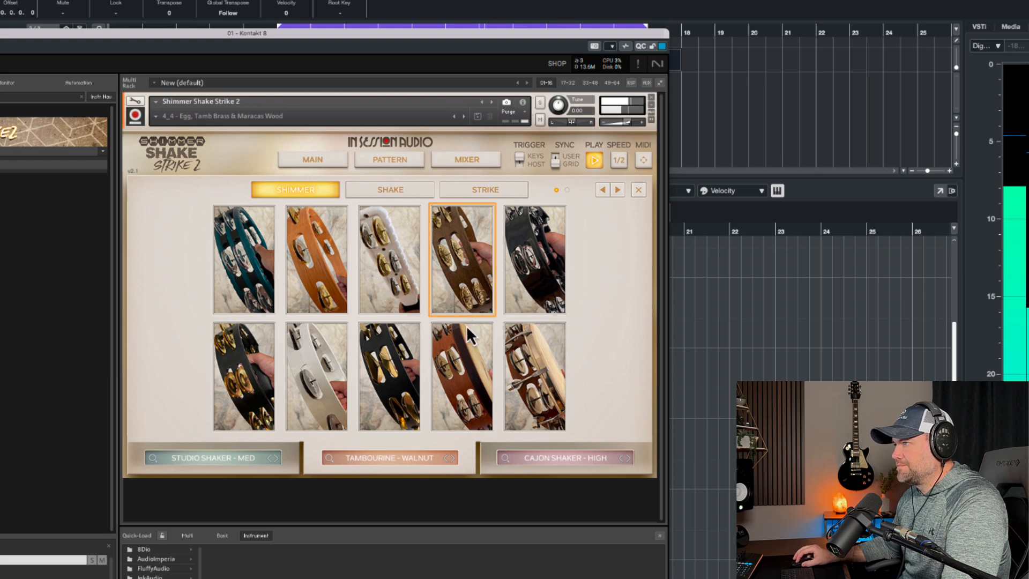
click(463, 363)
click(394, 379)
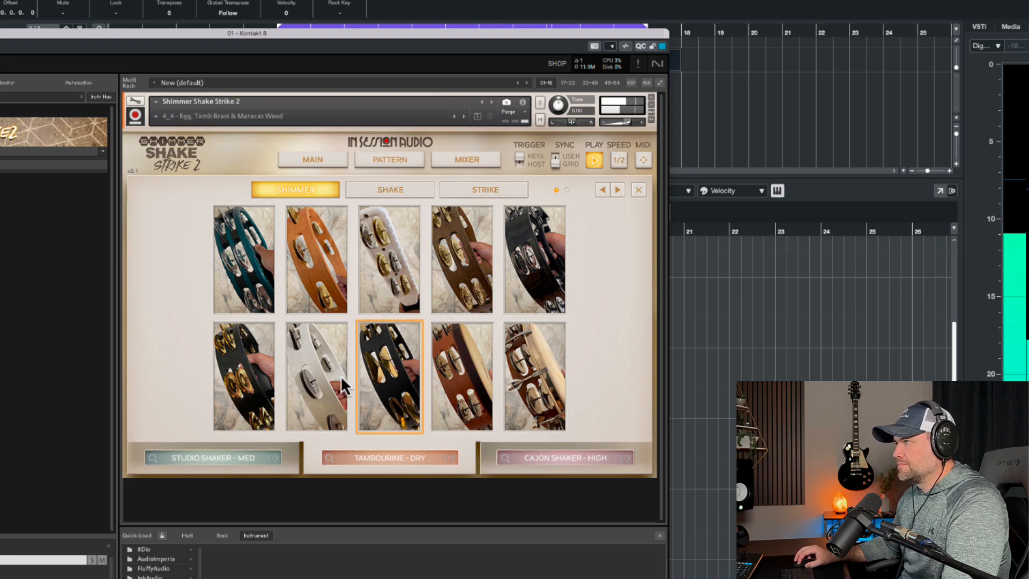
click(539, 367)
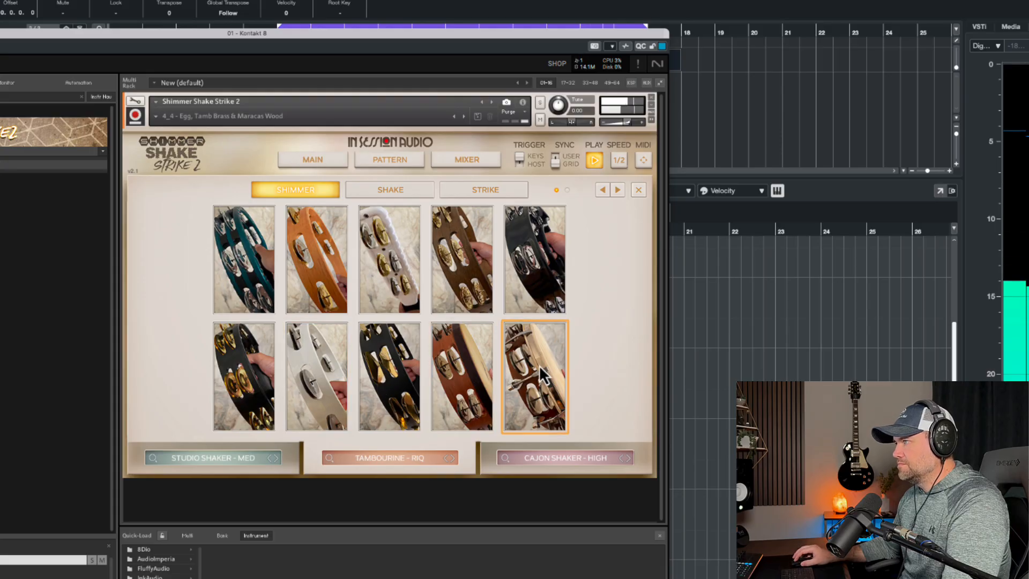
click(462, 302)
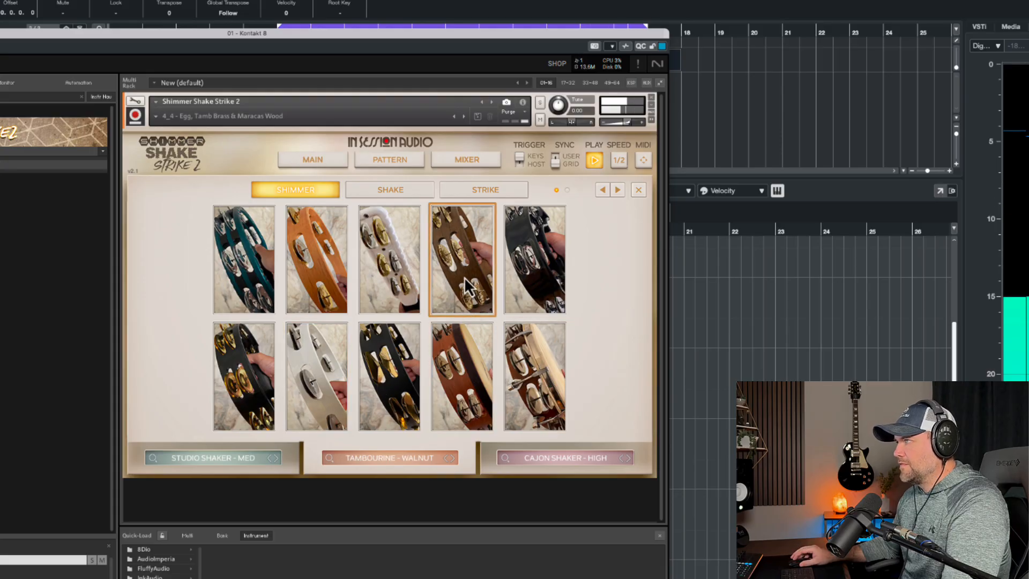
Replace the third slot's cajon shaker with the Pill Bottle, unmute that slot, and open the pattern page
click(313, 160)
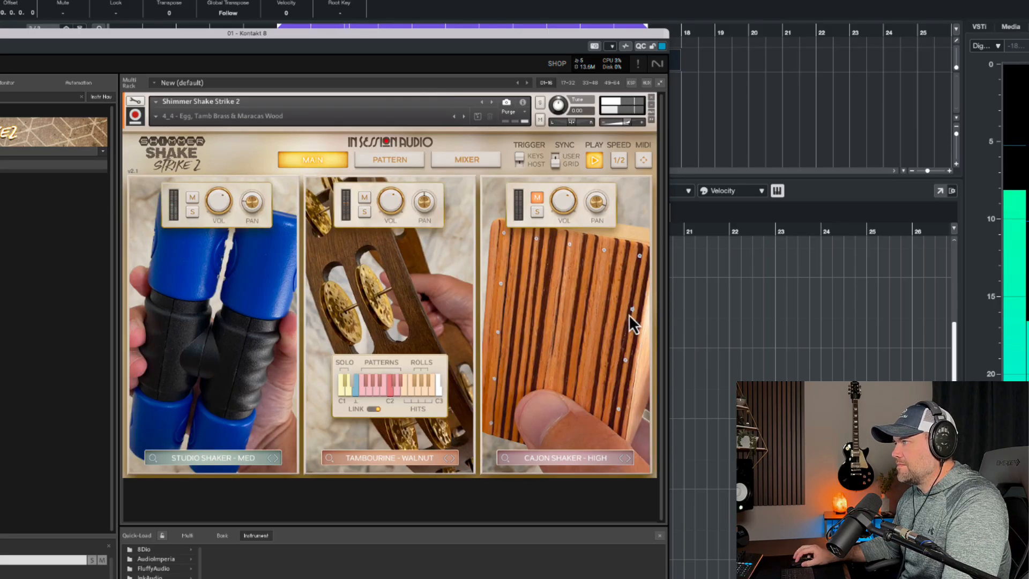
click(588, 330)
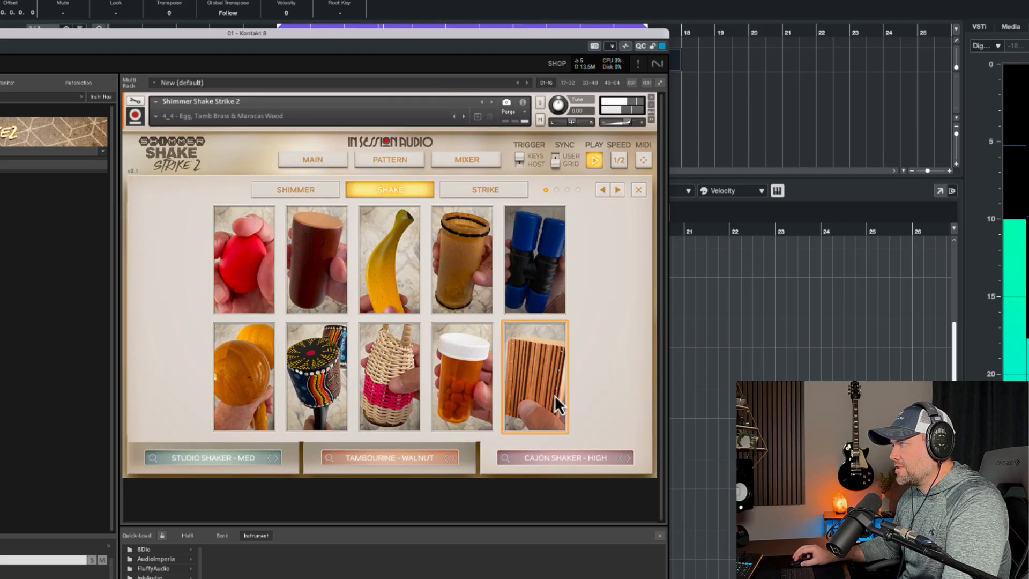
click(472, 363)
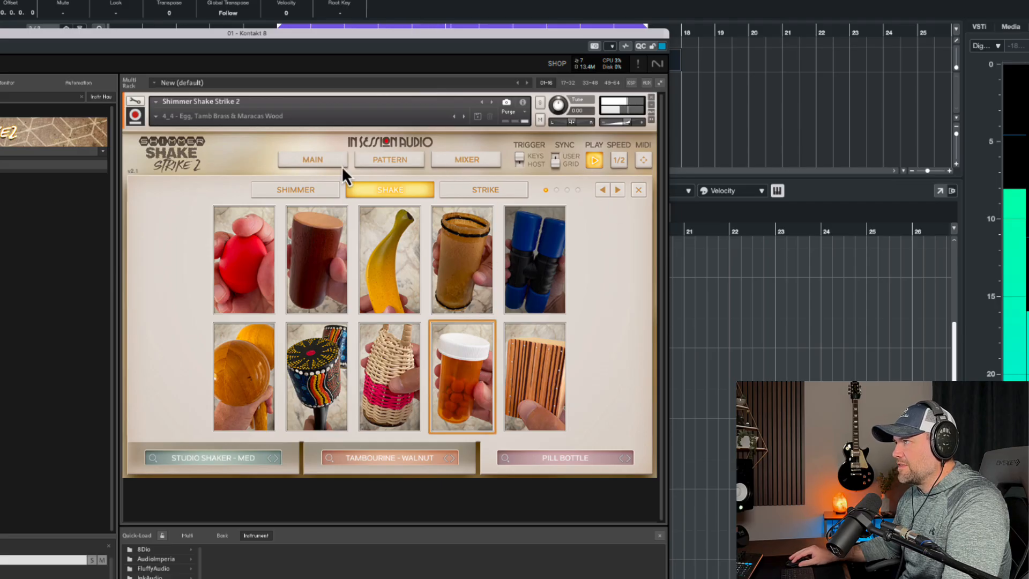
click(312, 160)
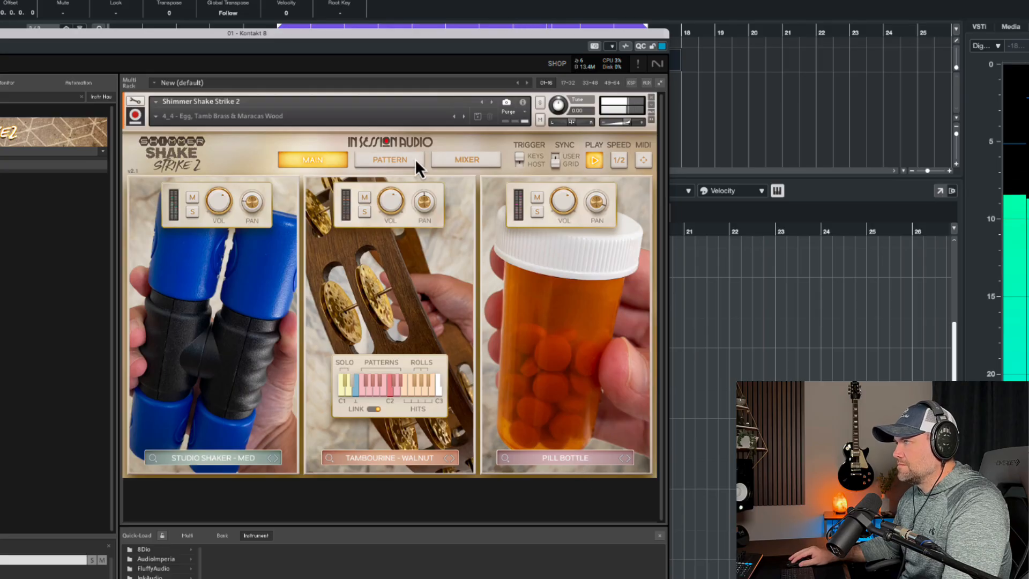
click(399, 160)
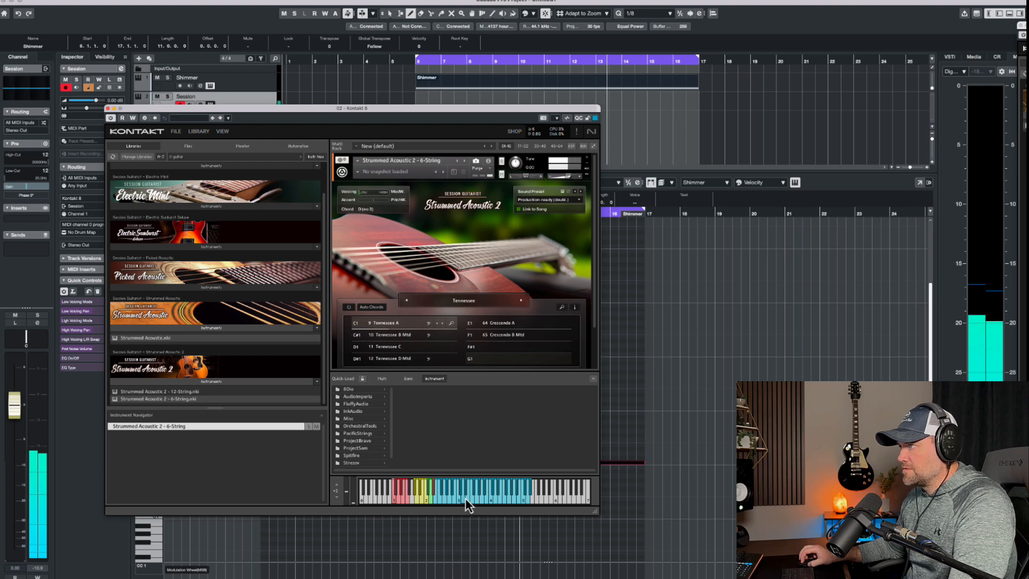
Step the Strummed Acoustic 2 guitar pattern past Surf Tango to Folk and move its window out of the way
click(520, 299)
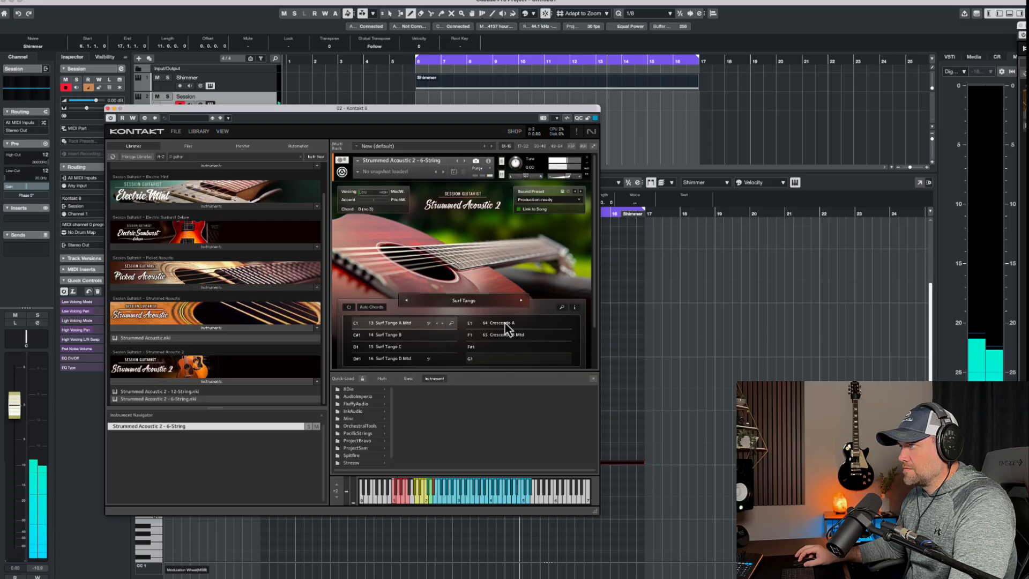
click(520, 300)
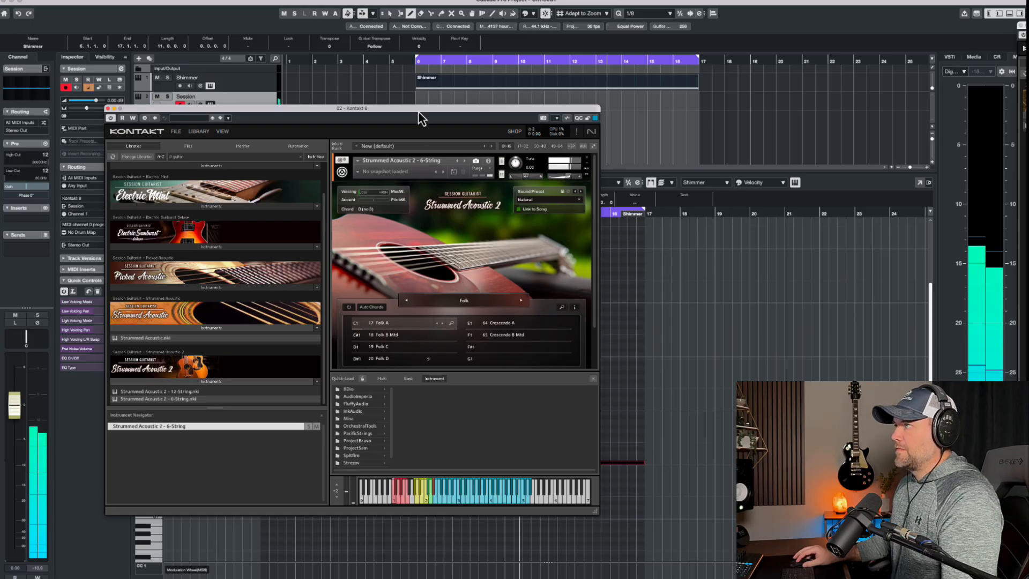
drag(419, 112, 934, 105)
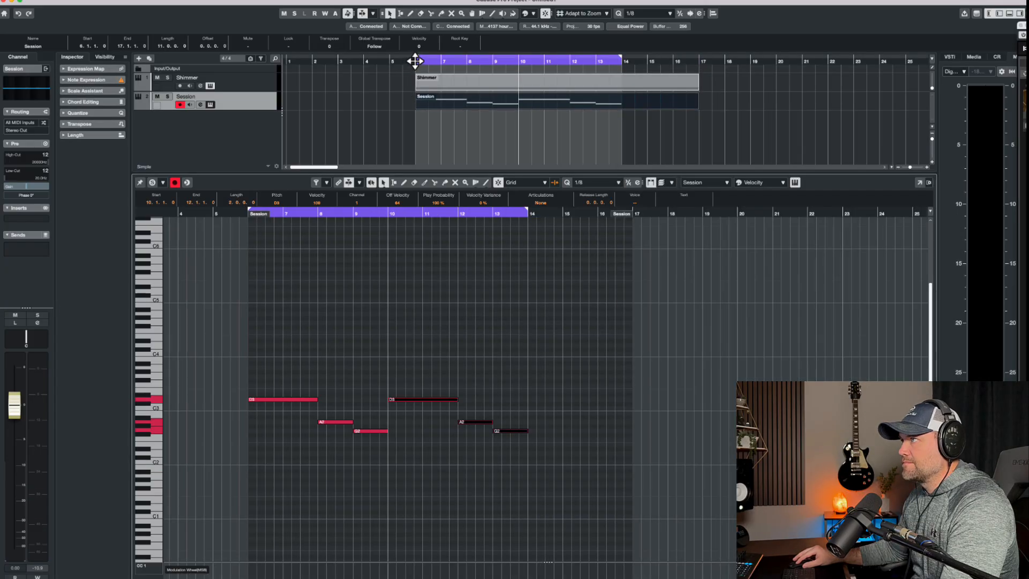
Loop bars 6 to 14 and compare the guitar alone and with percussion by muting and unmuting the Shimmer track
drag(413, 63, 624, 64)
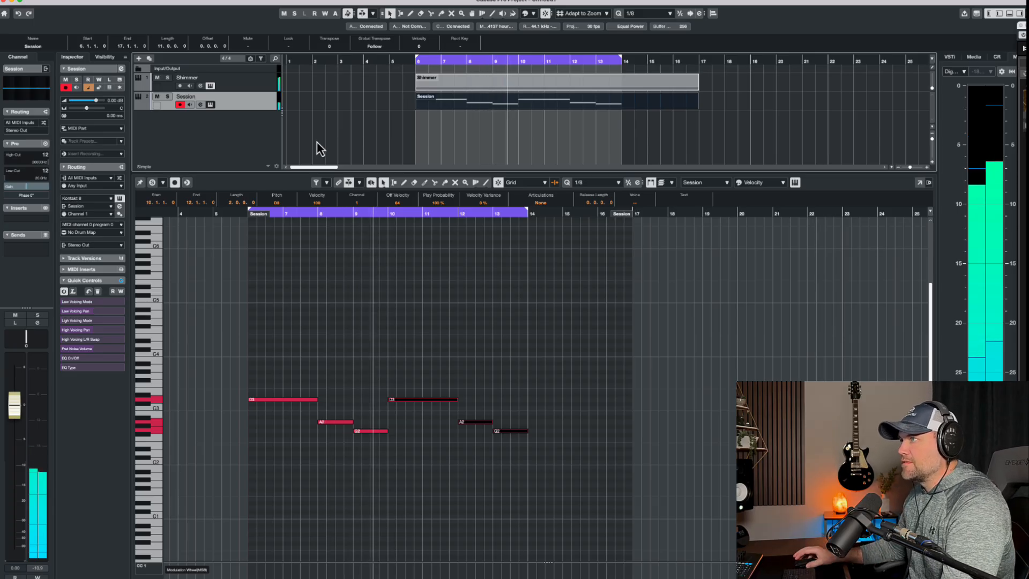
click(157, 78)
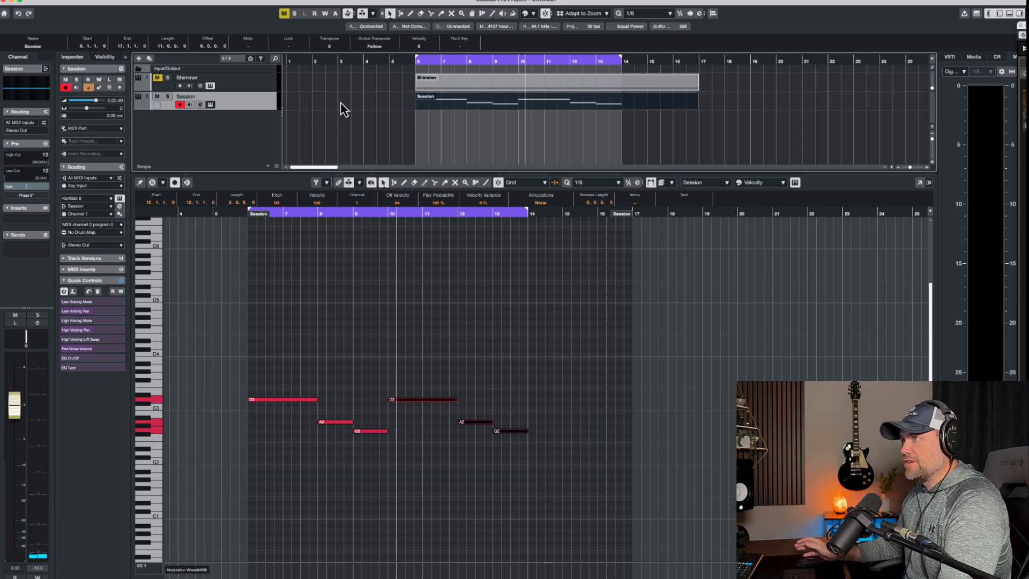
click(417, 61)
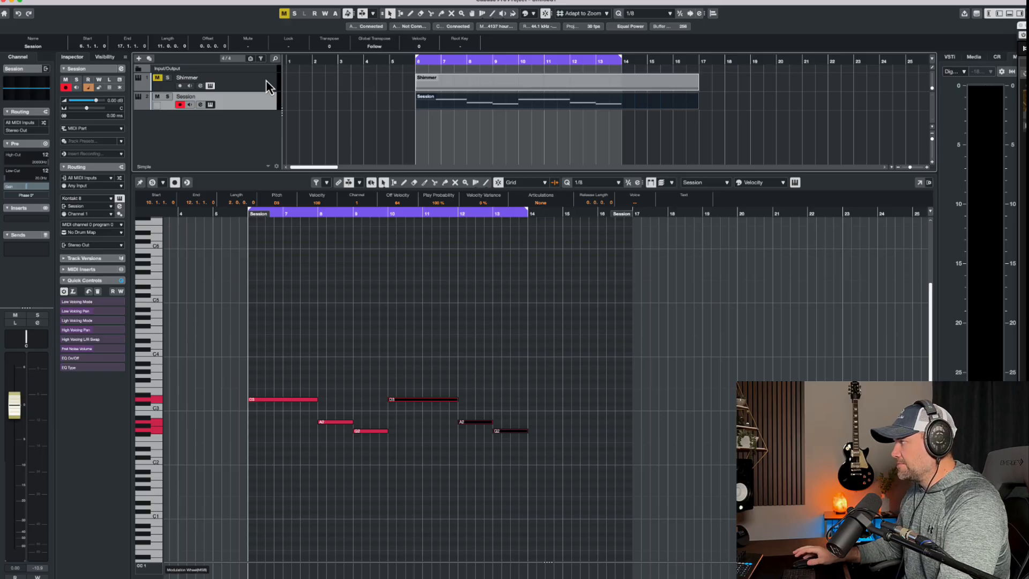
key(space)
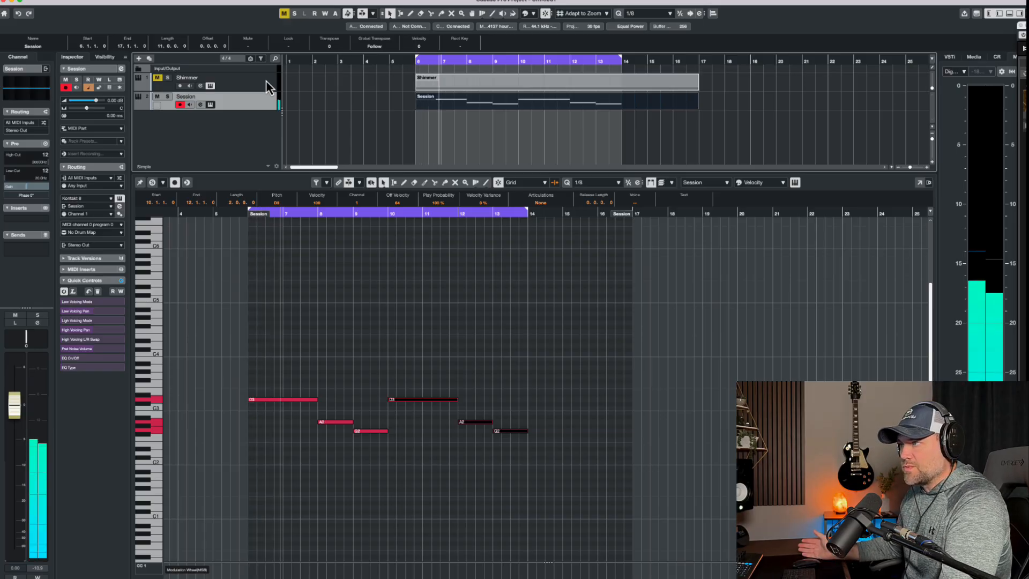
click(158, 79)
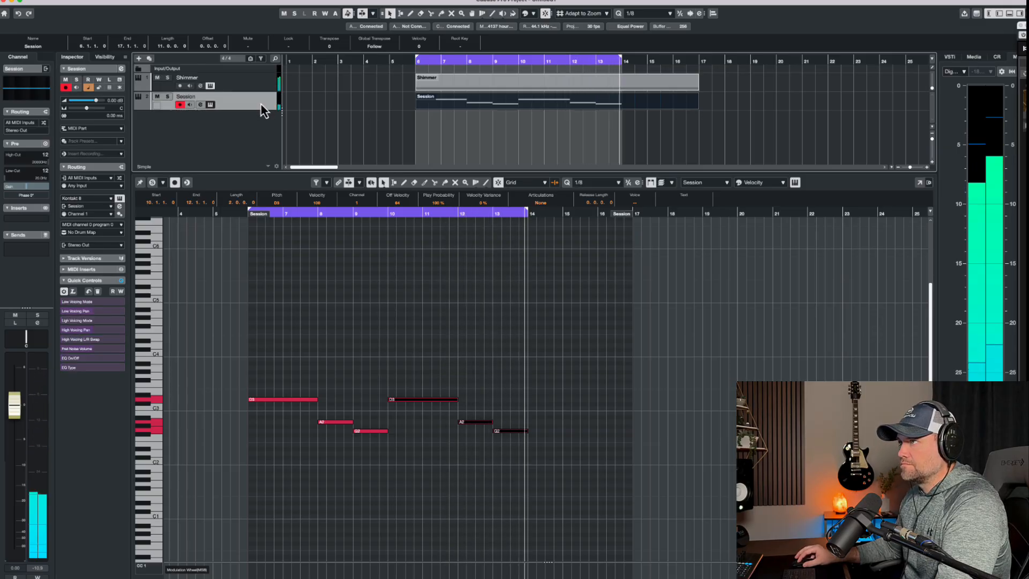
On the main page of the Shimmer track's instrument, solo the studio shaker and lower its volume to -1.7 dB
click(210, 85)
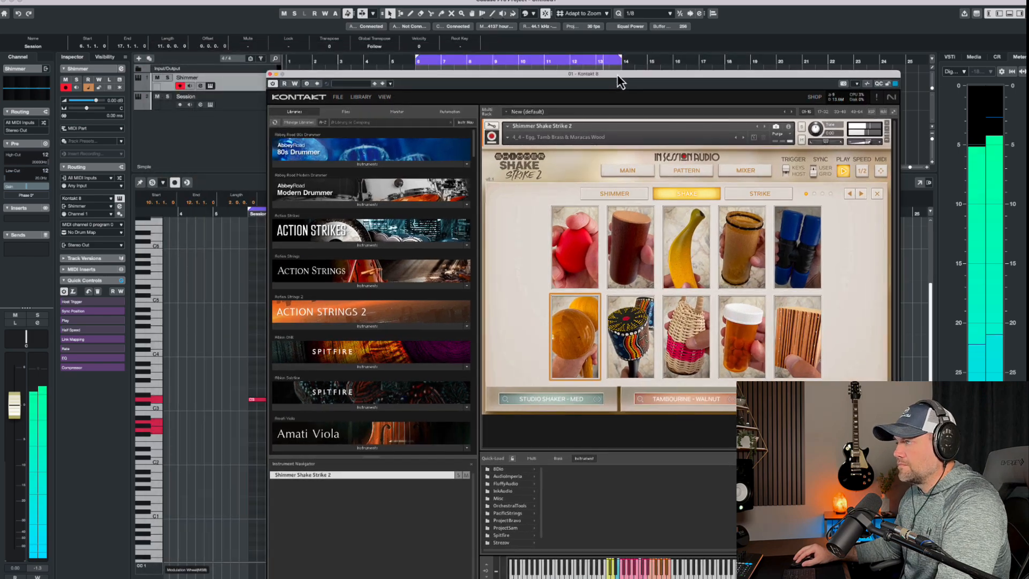
drag(620, 82, 595, 62)
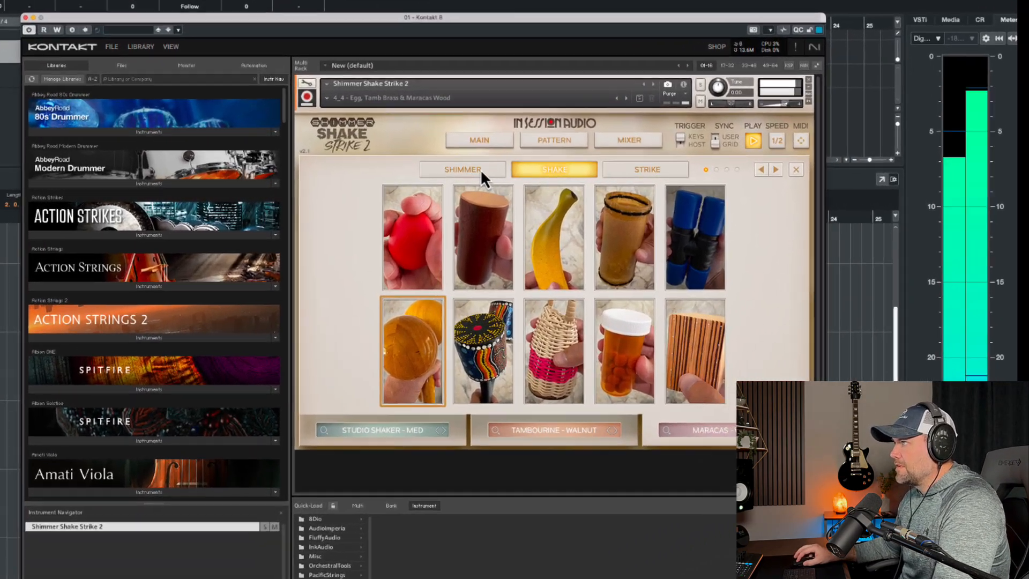
click(479, 140)
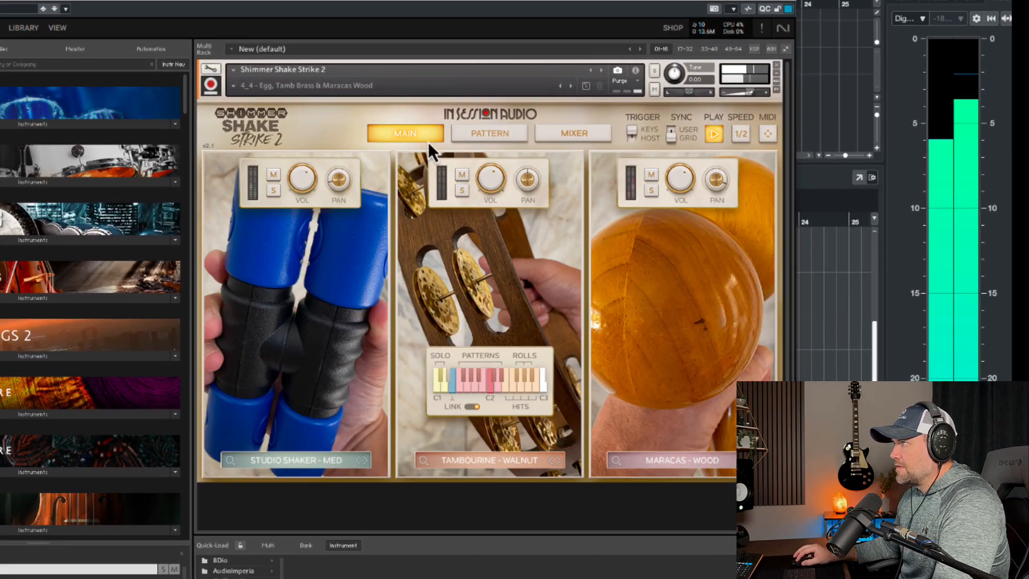
click(274, 191)
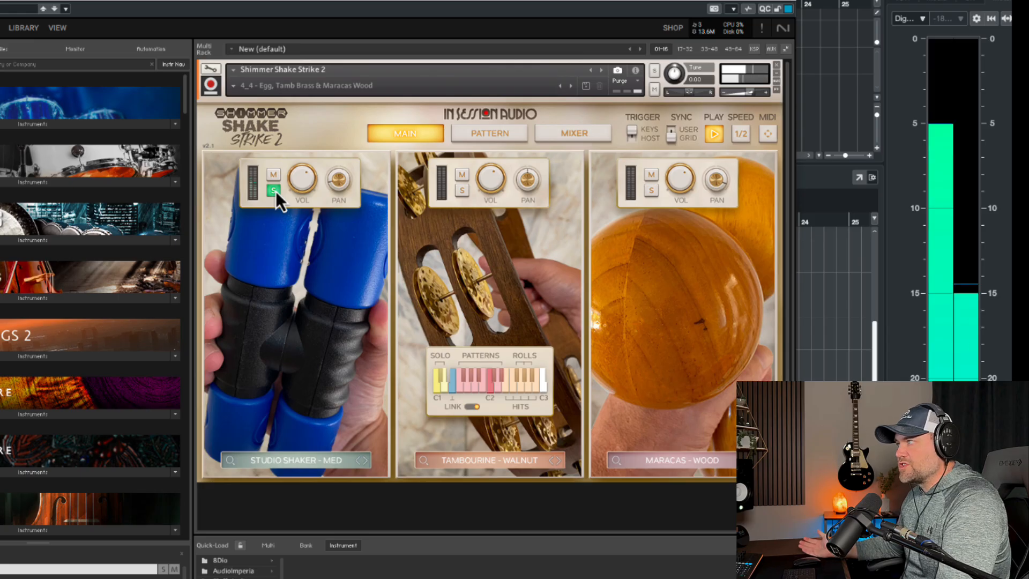
mouse_move(301, 178)
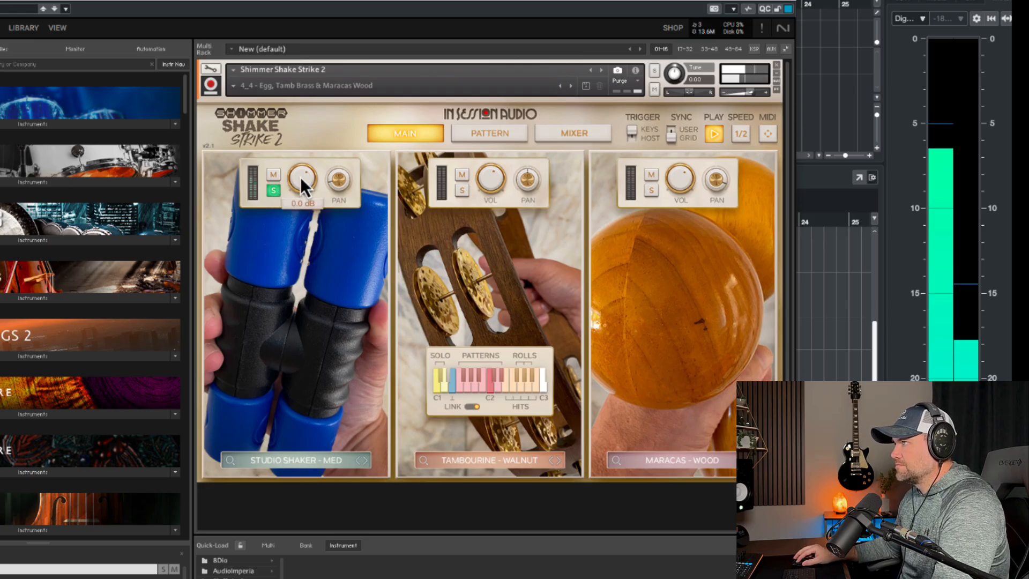
mouse_move(300, 177)
mouse_down()
mouse_move(299, 198)
mouse_move(301, 182)
mouse_up()
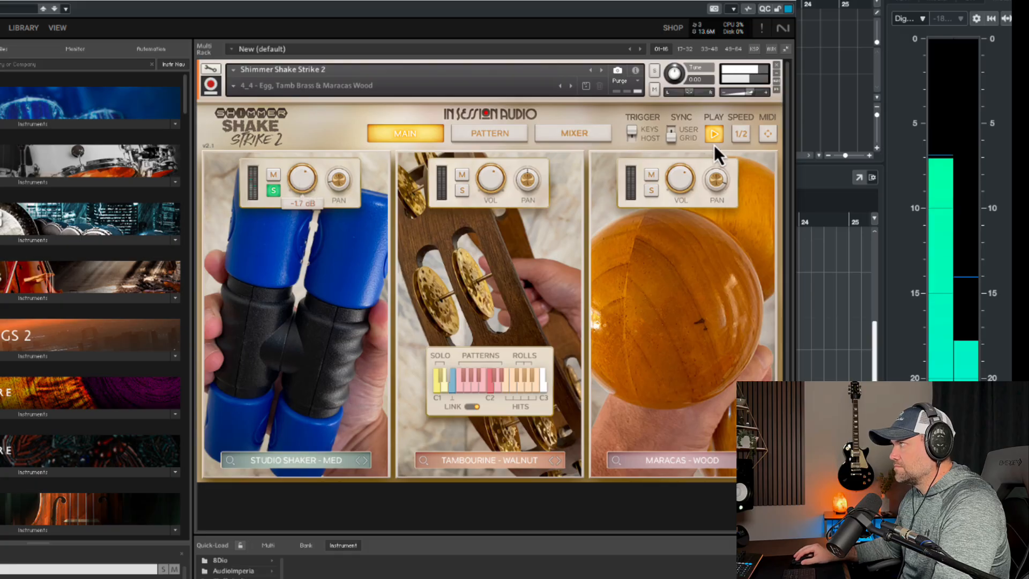
Audition the soloed studio shaker at half speed and return it to normal speed
click(738, 137)
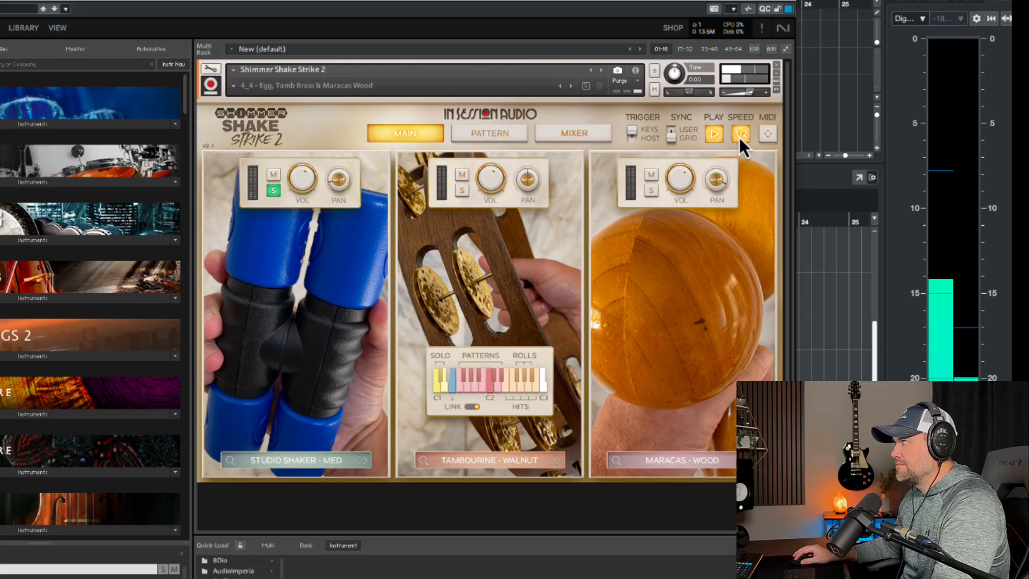
click(739, 137)
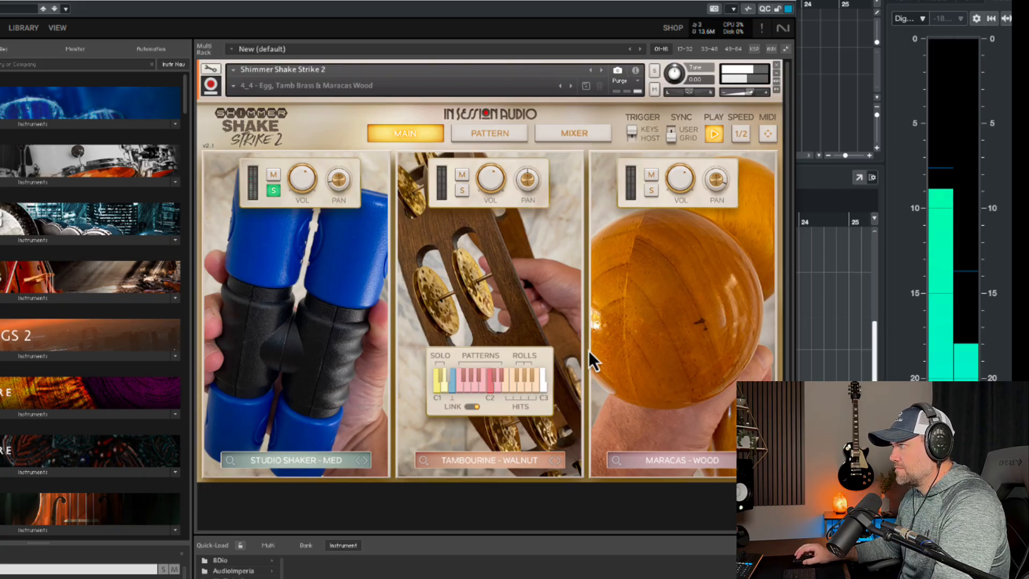
Solo the walnut tambourine alongside the shaker, pan the tambourine to 58 R, and adjust the studio shaker's pan
click(463, 191)
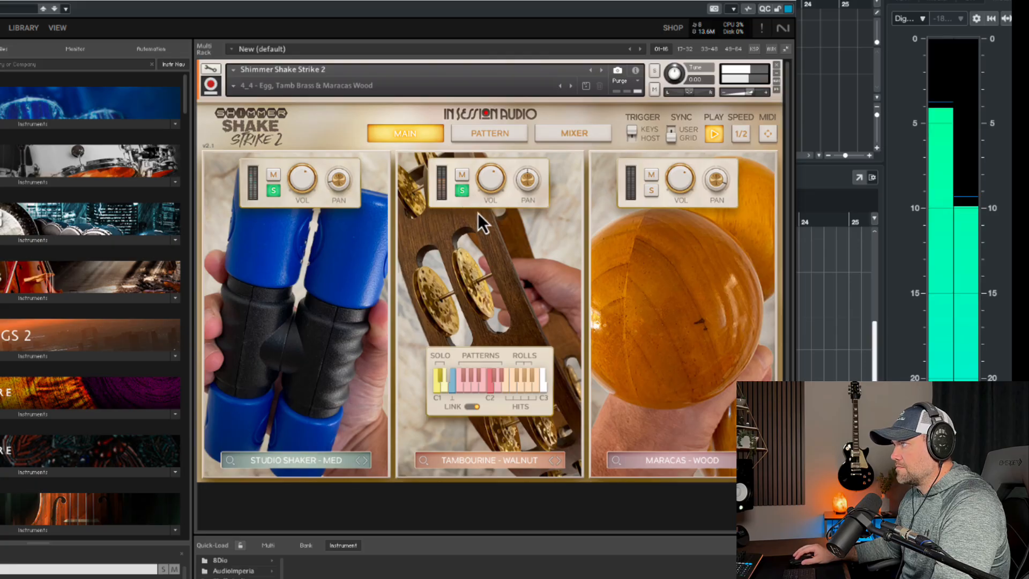
mouse_move(528, 180)
drag(531, 160, 526, 150)
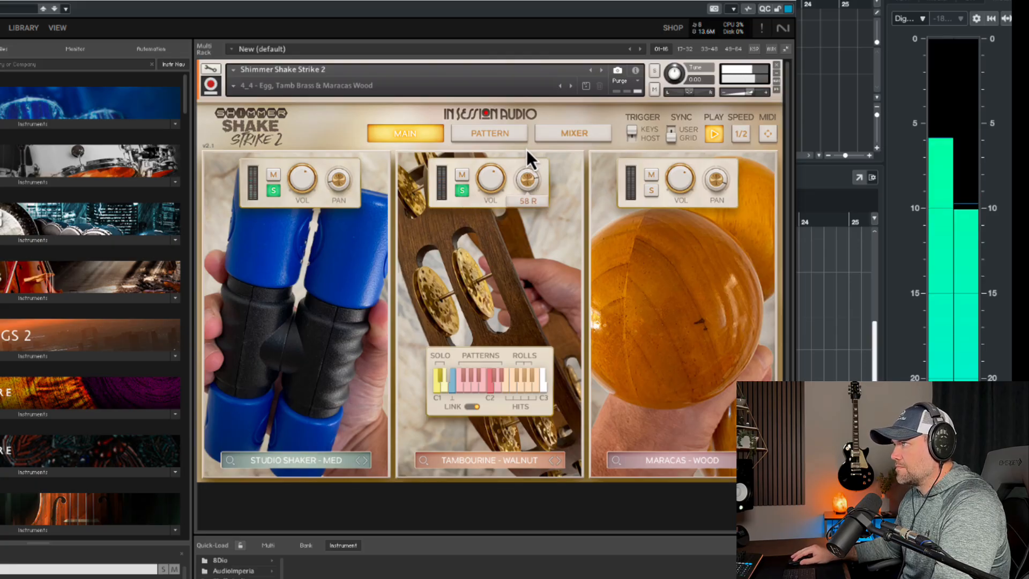
mouse_move(335, 179)
drag(335, 178, 334, 181)
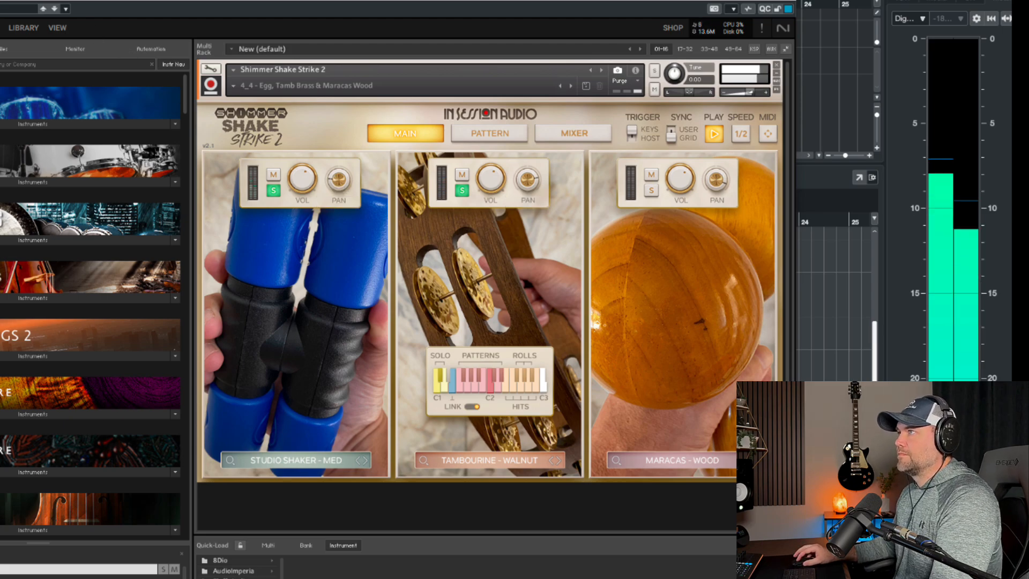
Duplicate the Session guitar track, switch the copy to the Folk C pattern, and unsolo it to hear the full mix
key(space)
click(70, 26)
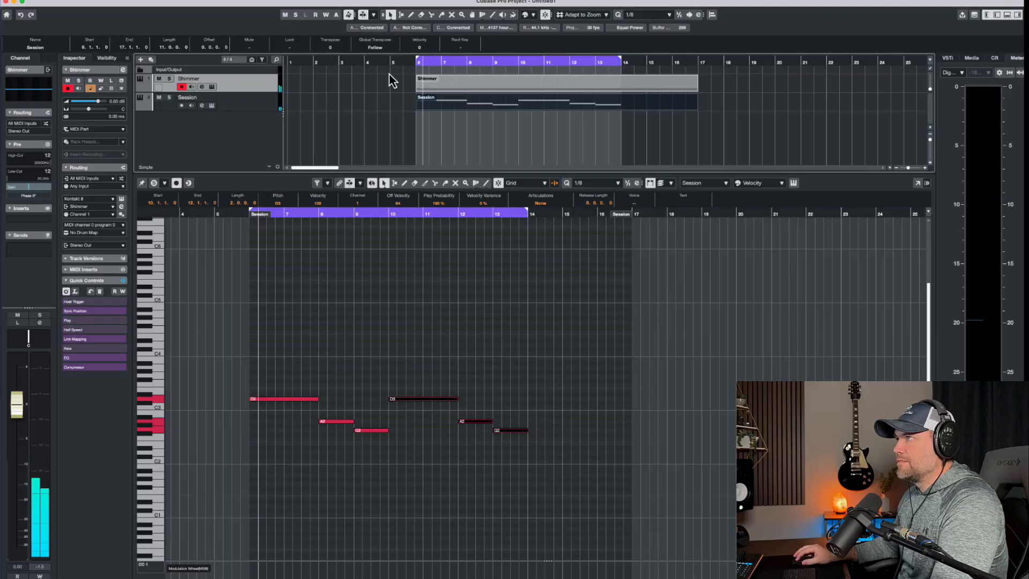
right_click(254, 107)
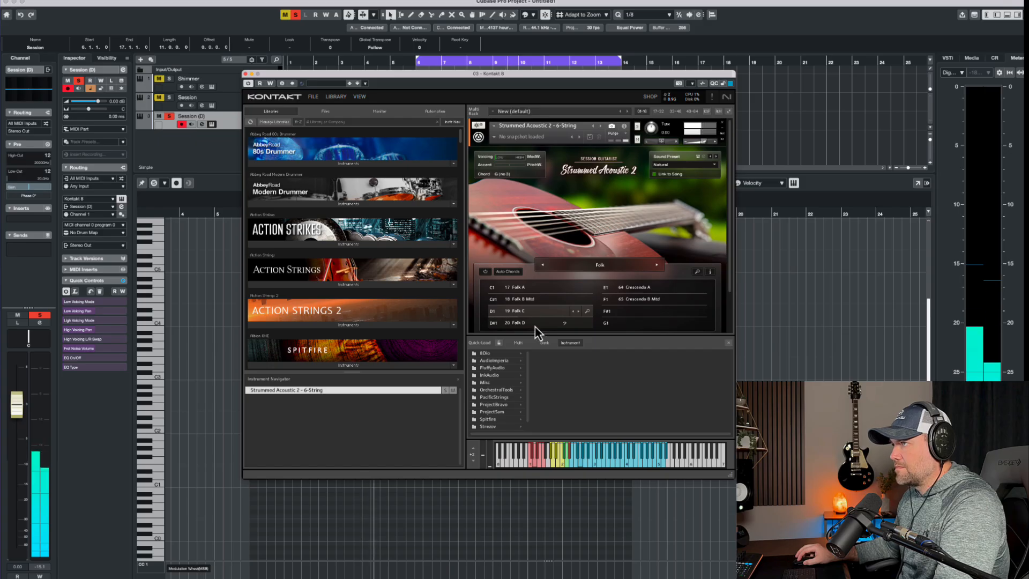
click(169, 116)
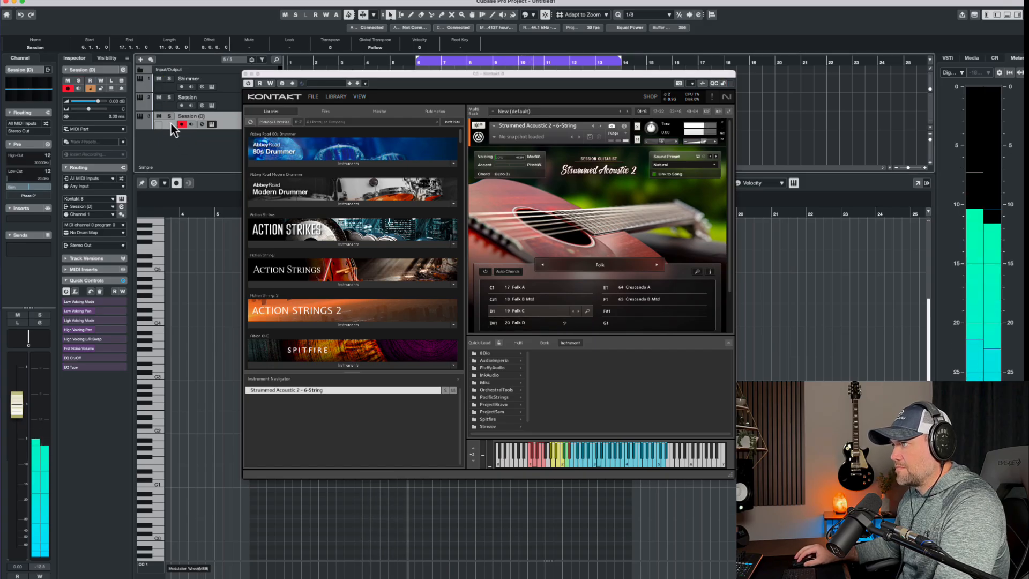
click(245, 74)
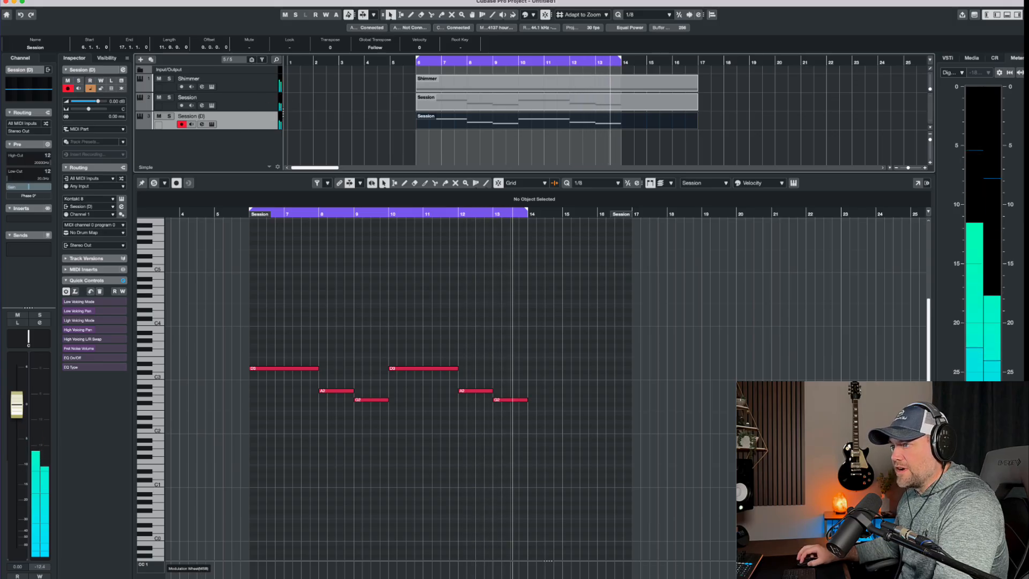
In the mixer, pan the Session track to L84 and its duplicate right to about 79
click(294, 578)
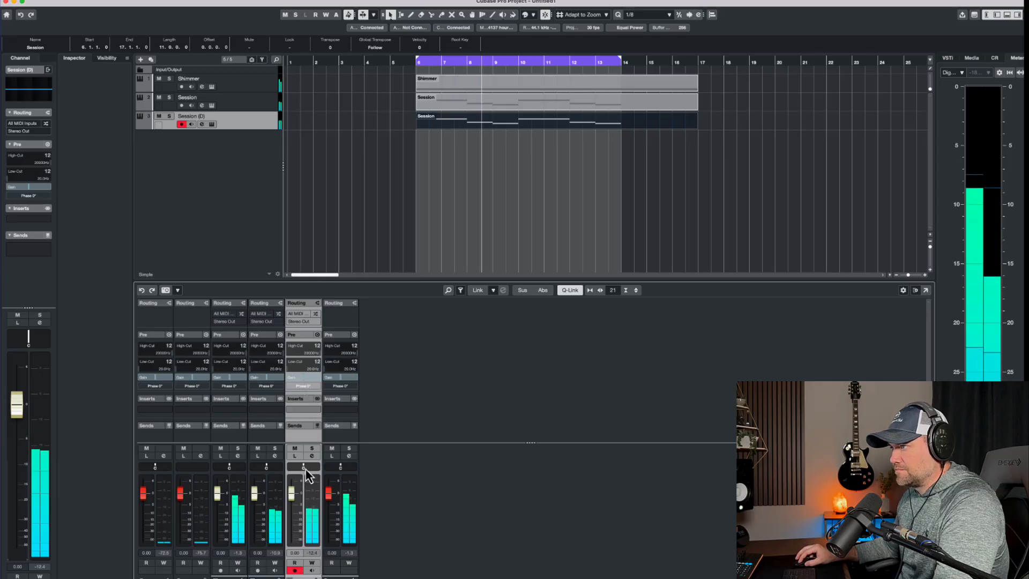
mouse_move(306, 468)
mouse_down()
mouse_move(268, 474)
mouse_move(314, 466)
mouse_up()
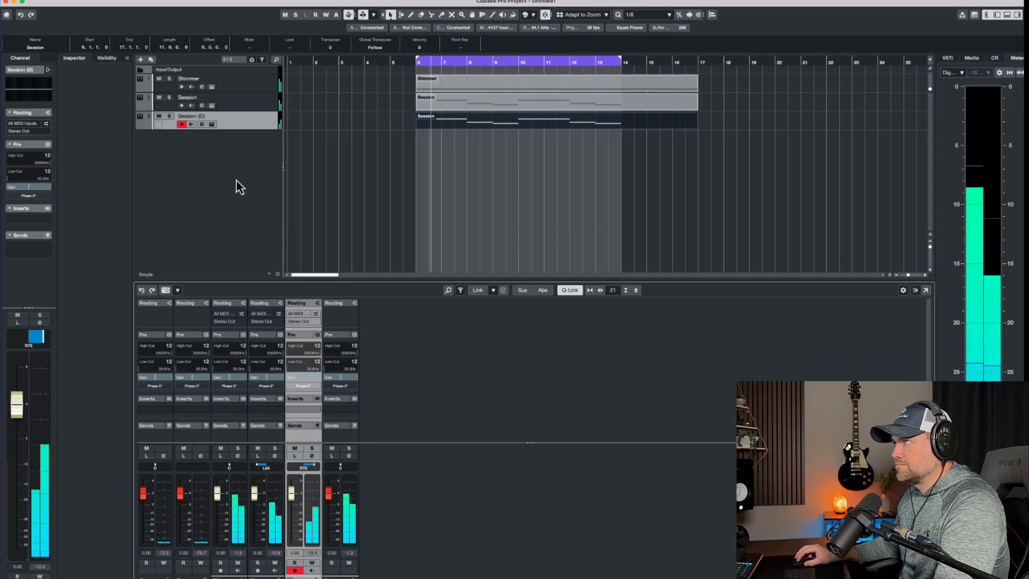
Add a Kontakt 8 instrument track named bass, holding the Session Bassist Upright Bass instrument
right_click(244, 144)
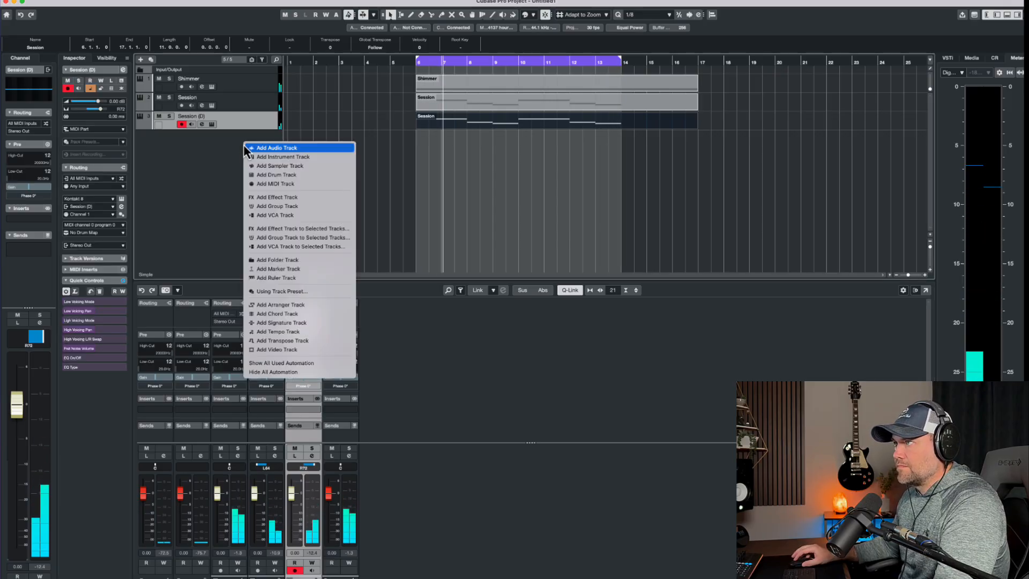
click(279, 157)
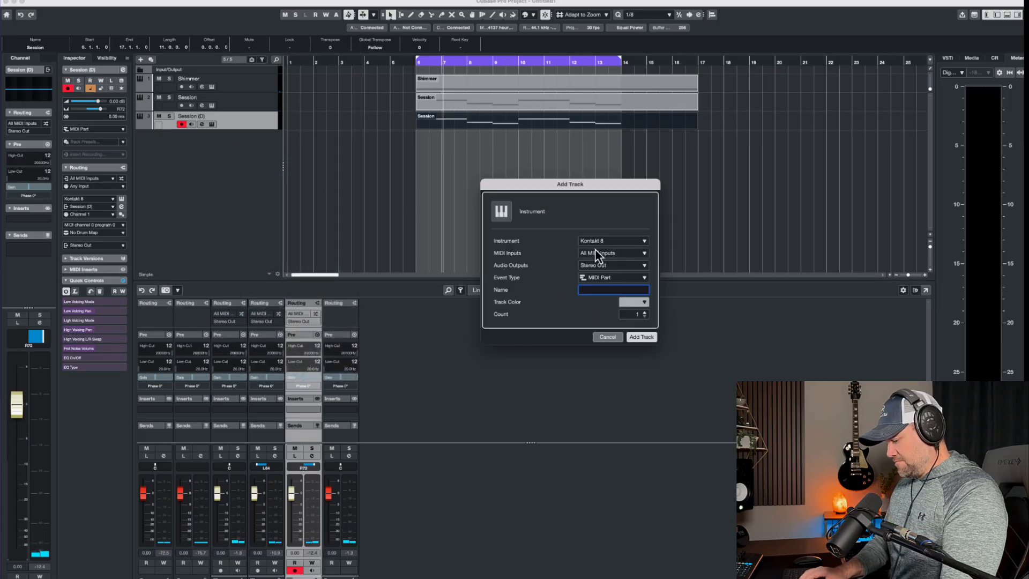
text(bass)
key(Return)
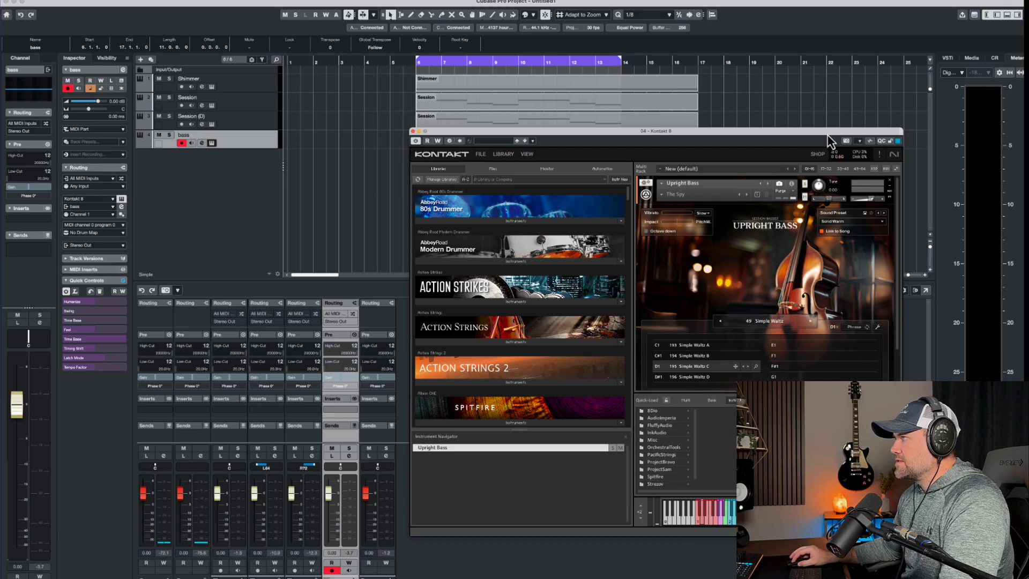
drag(827, 135, 786, 129)
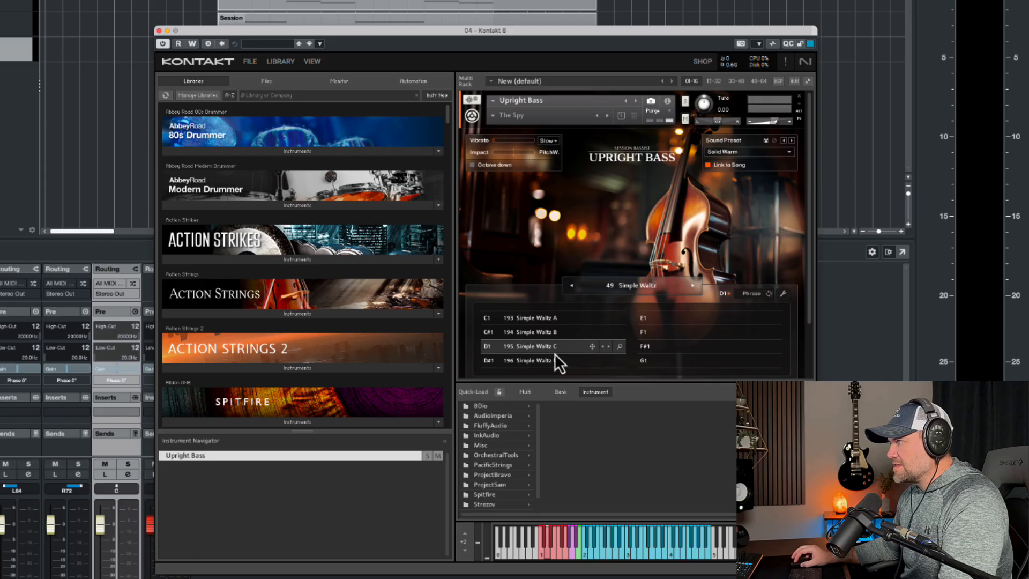
Audition the bass track soloed and in the full mix, and set the Upright Bass sound preset to Warm
click(1, 48)
key(space)
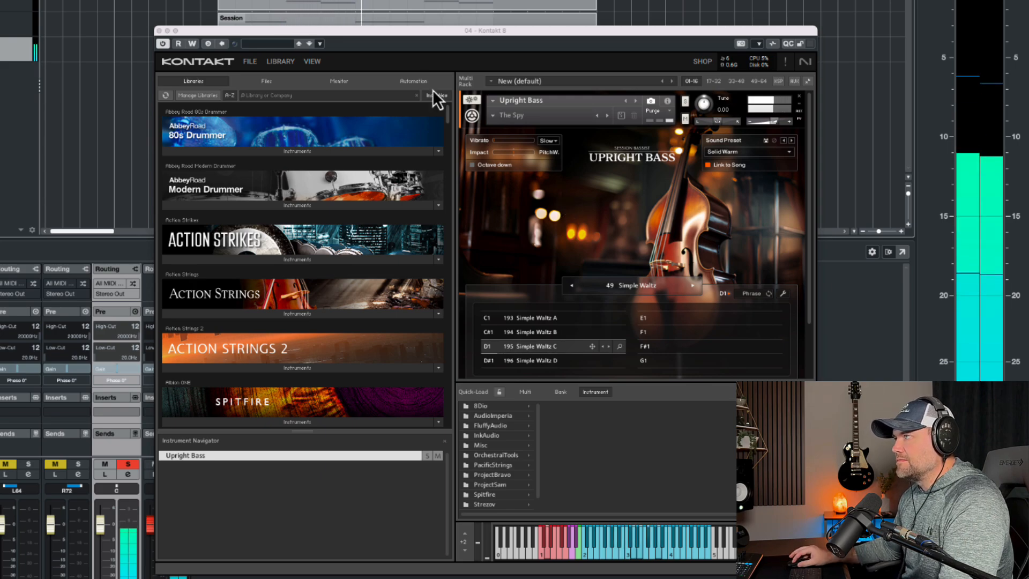
drag(398, 33, 391, 114)
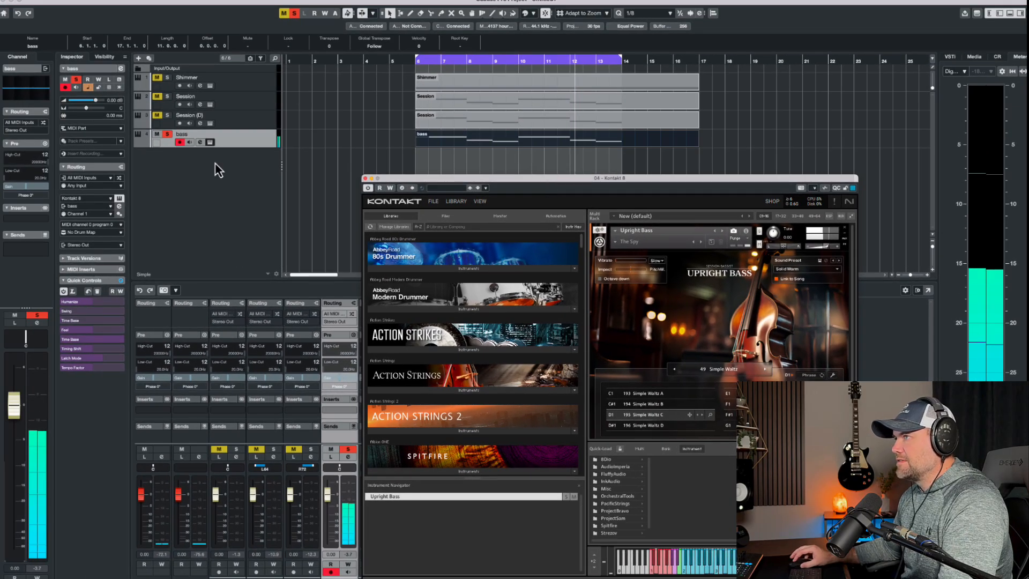
click(167, 135)
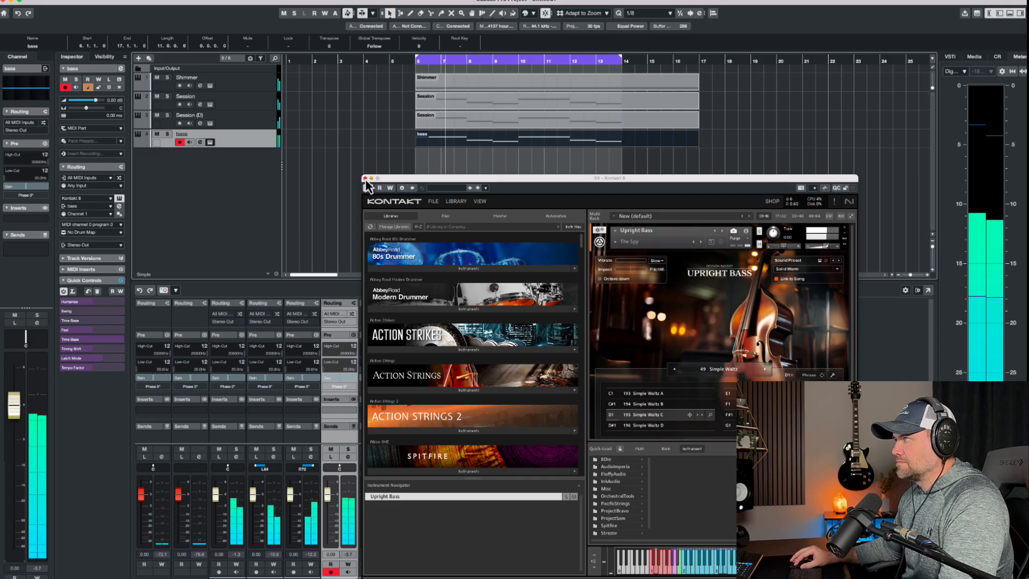
click(838, 270)
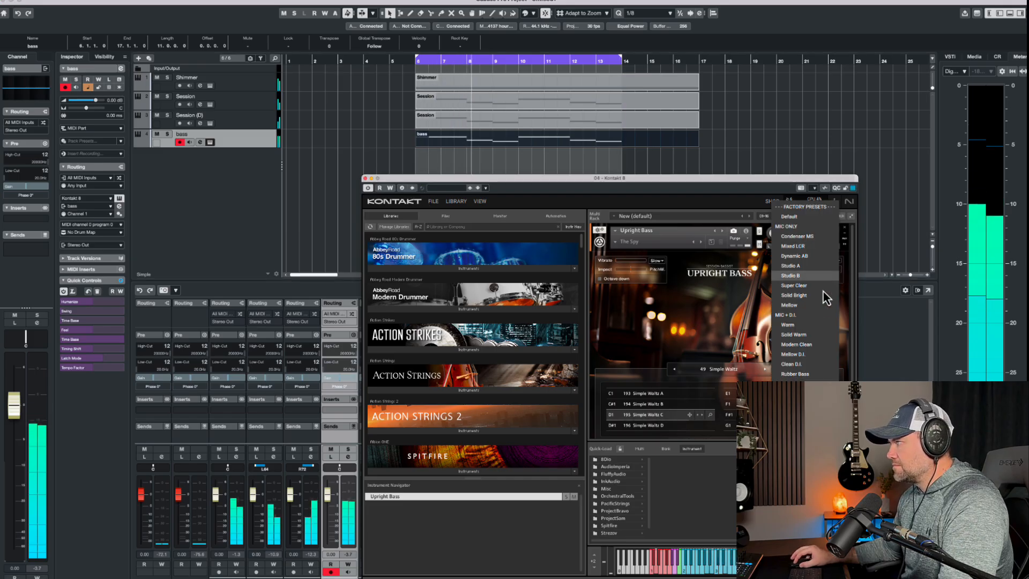
click(815, 326)
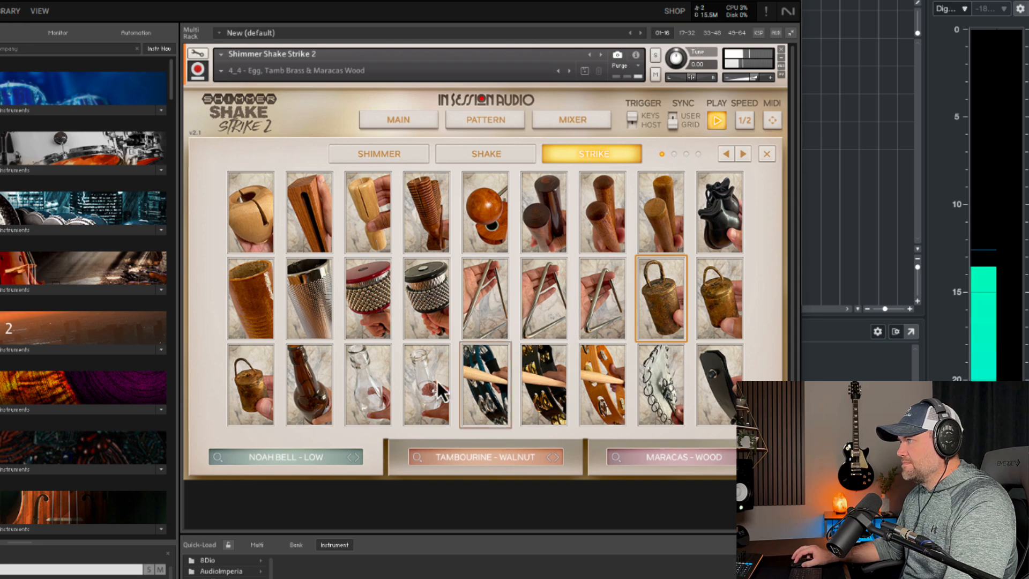
Audition the beer and soda bottle strike sounds in Shimmer Shake Strike 2's first slot, ending on Bottle - High - Soda
click(268, 385)
click(362, 390)
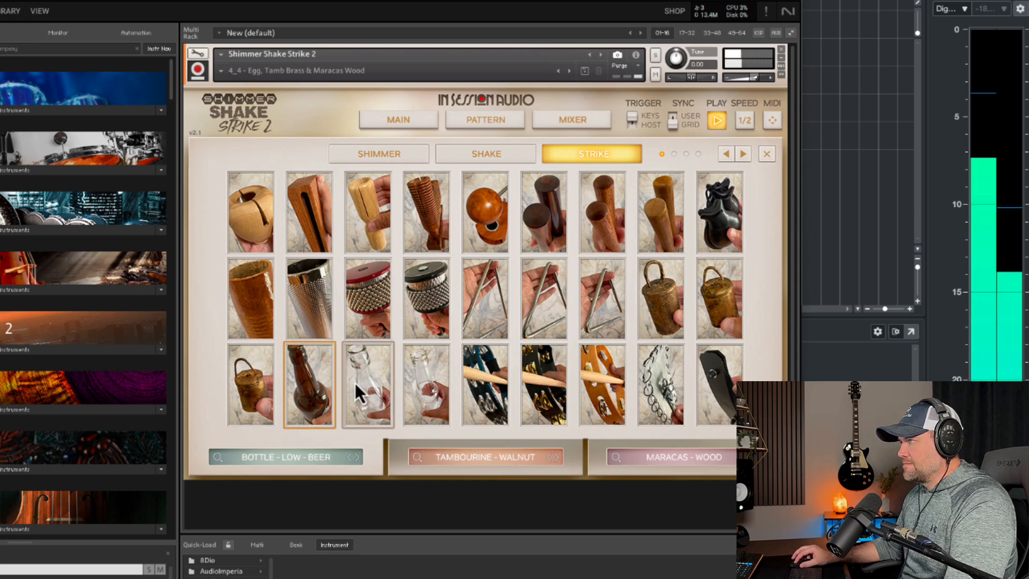
click(421, 390)
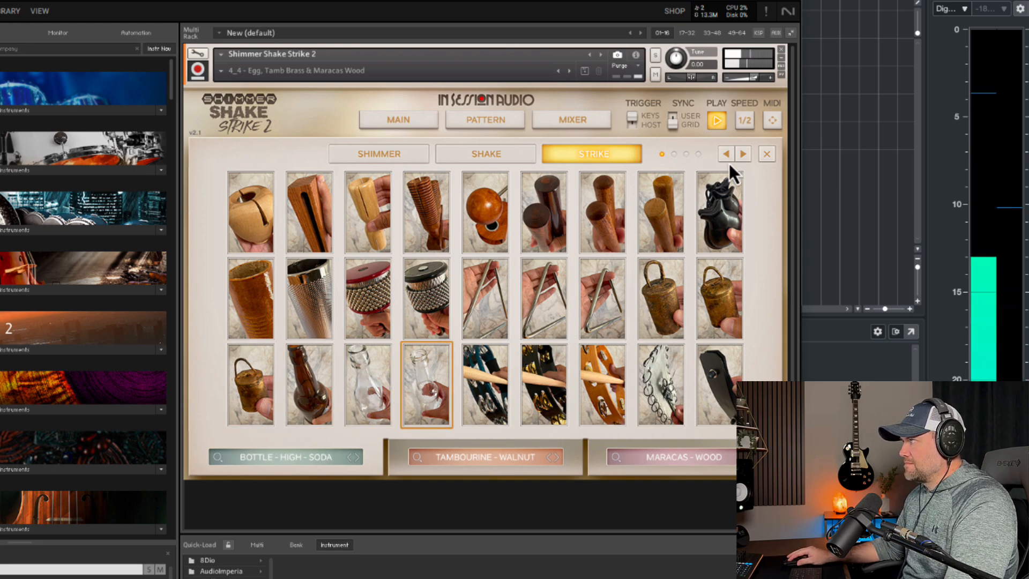
Audition the hand clap strike sounds in the first slot, including Natural, Low, Group, Duo, Playground and Solo
click(744, 153)
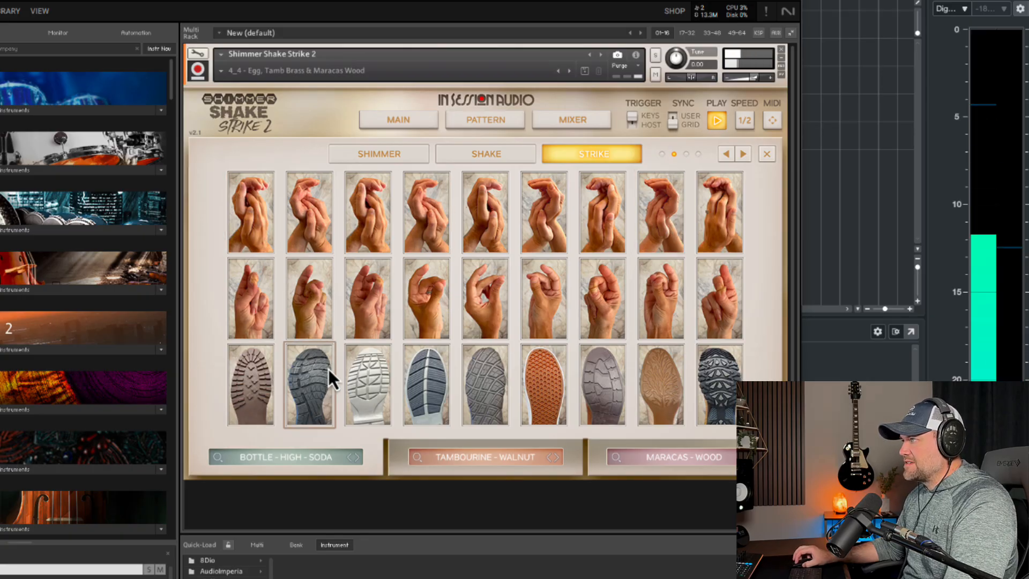
click(247, 203)
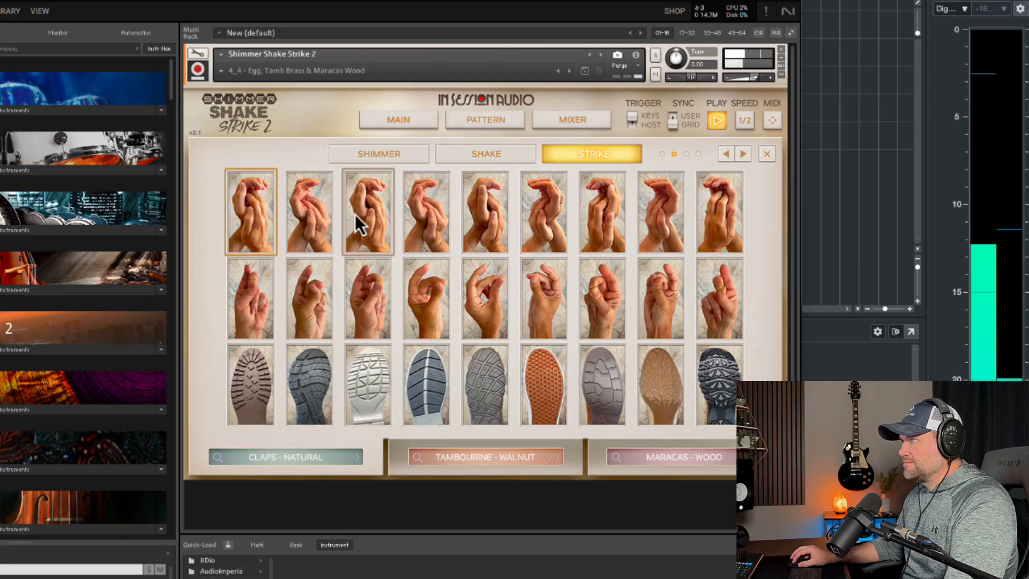
click(428, 214)
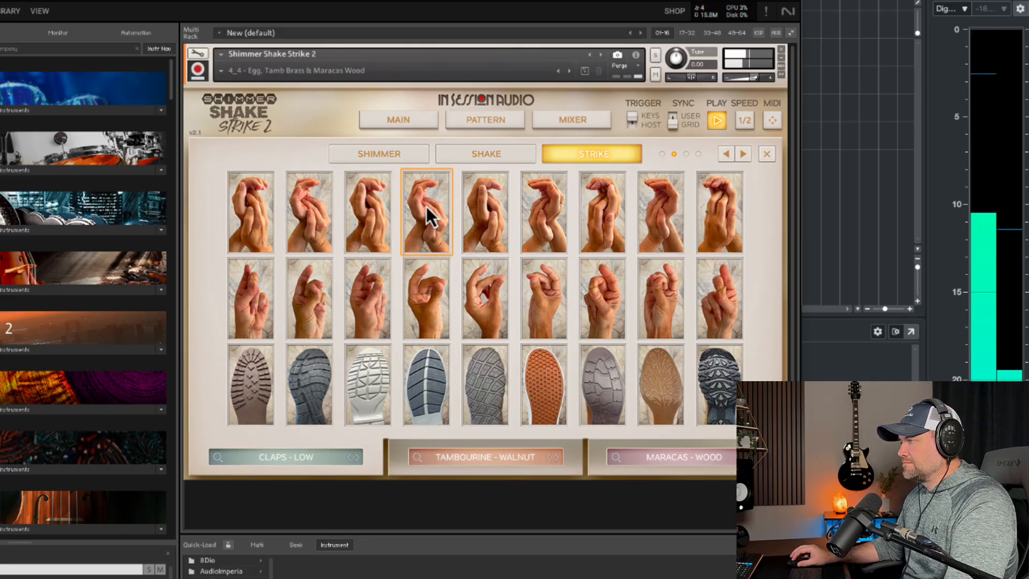
click(490, 213)
click(555, 213)
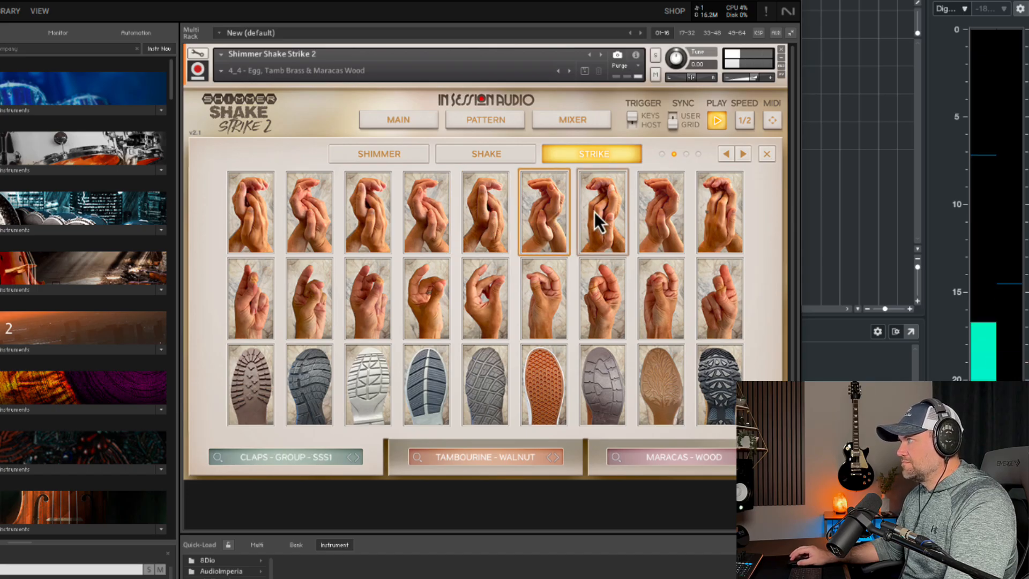
click(675, 215)
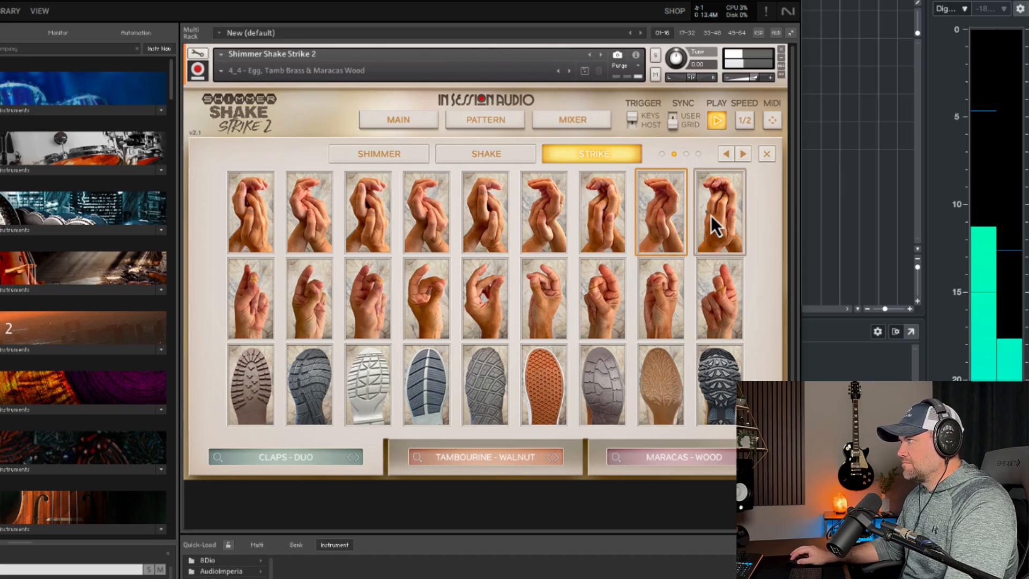
click(625, 221)
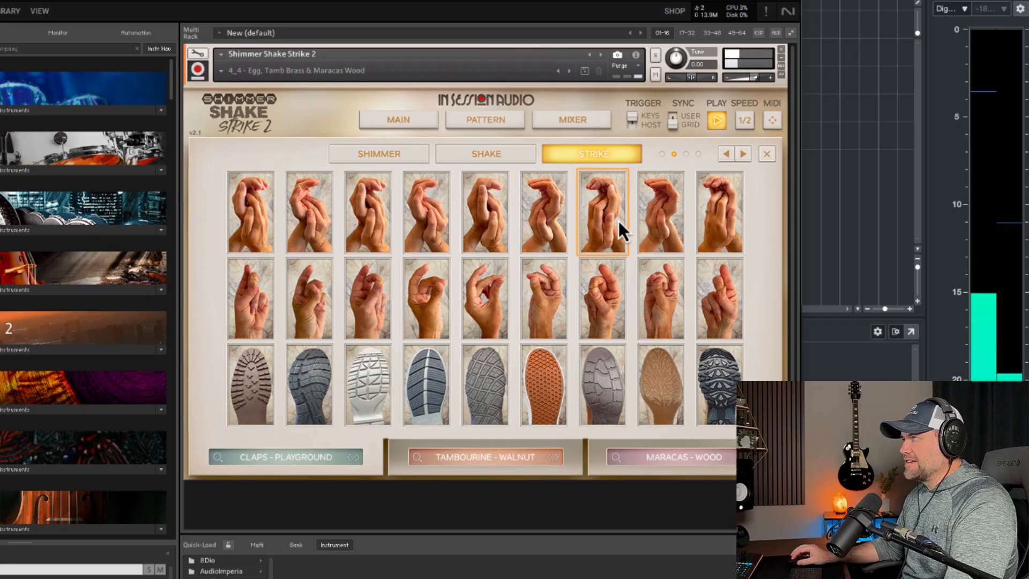
click(651, 225)
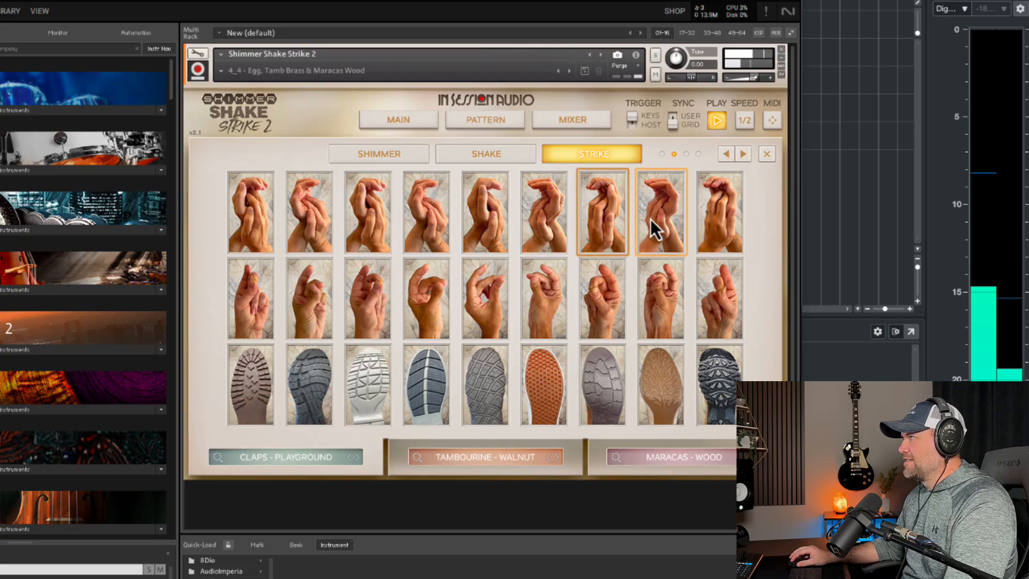
click(721, 220)
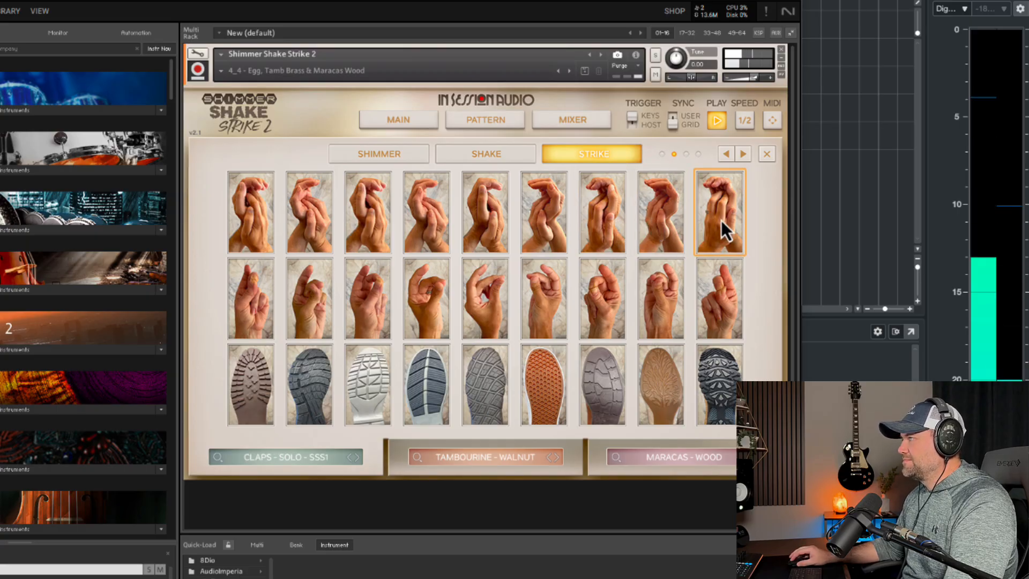
Audition the finger snap strike sounds in the first slot, including Natural, Solid, Rasp and Solo
click(255, 307)
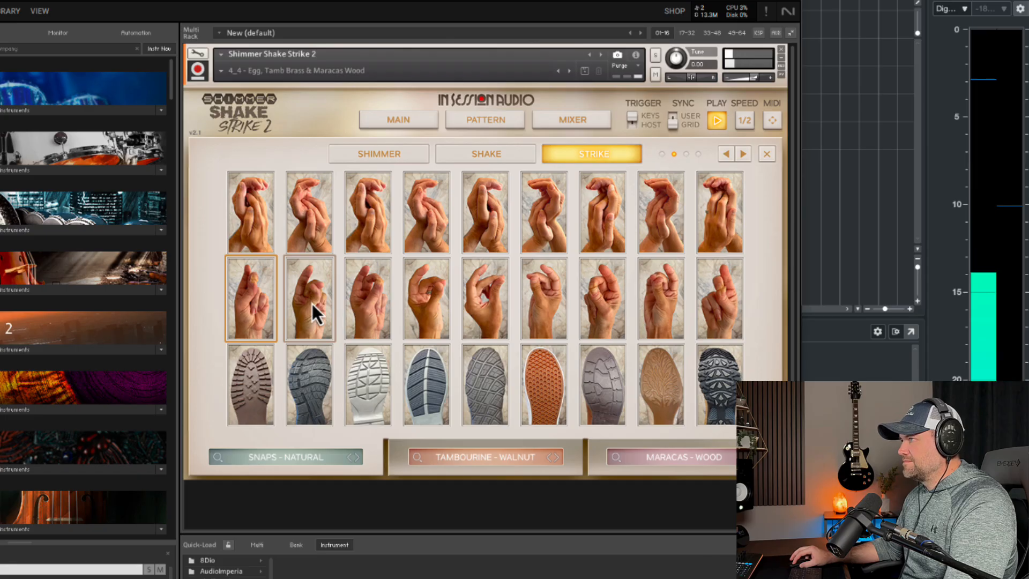
click(312, 303)
click(429, 304)
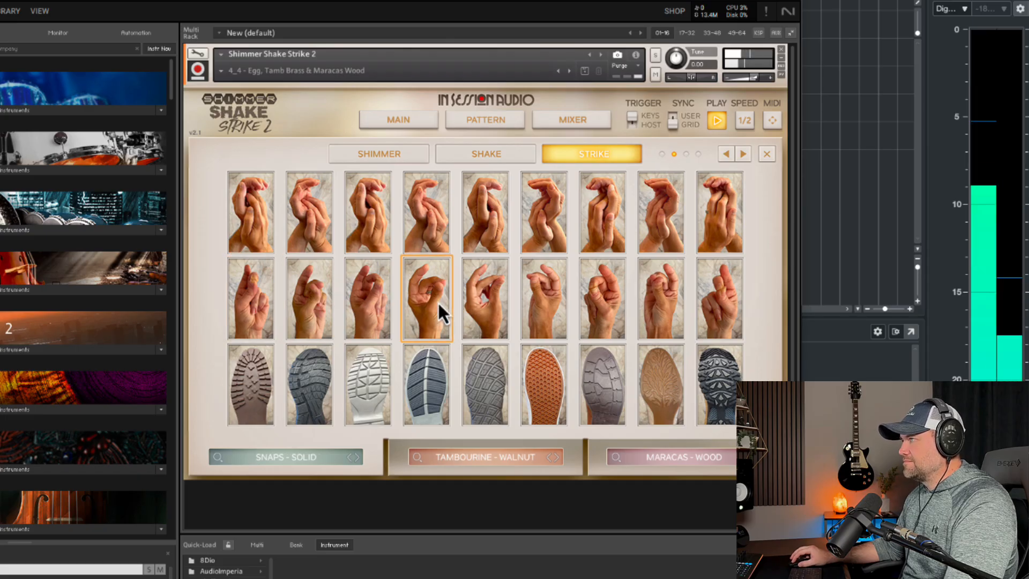
click(539, 301)
click(602, 301)
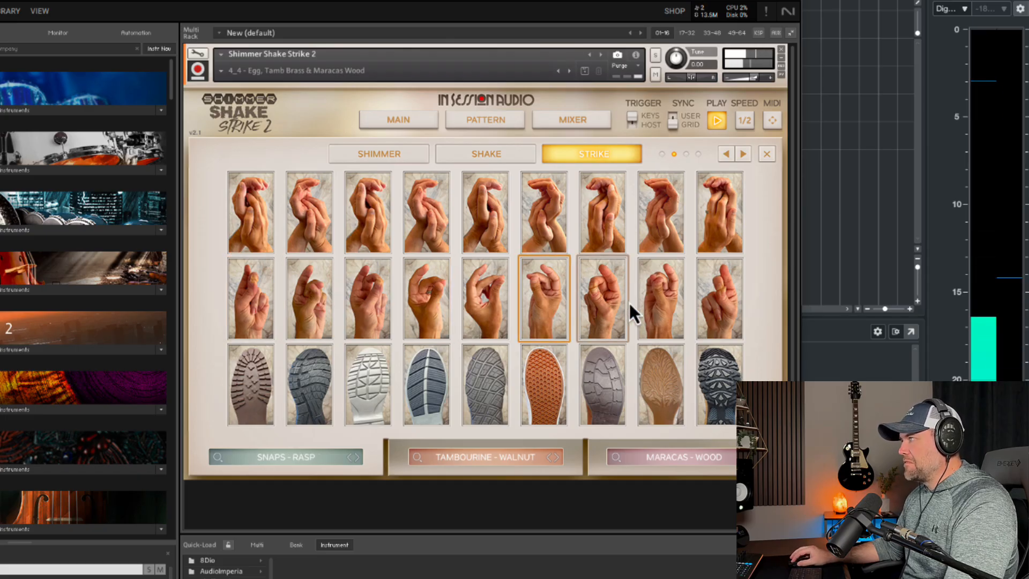
click(677, 301)
click(719, 301)
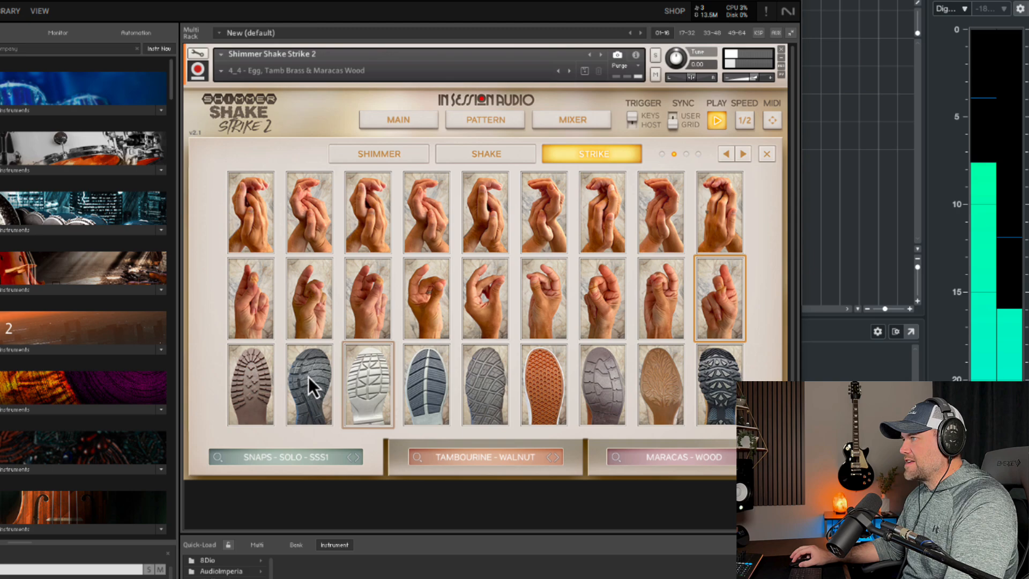
Try the stomp strike sounds in the first slot and keep Stomps - Crunch
click(253, 385)
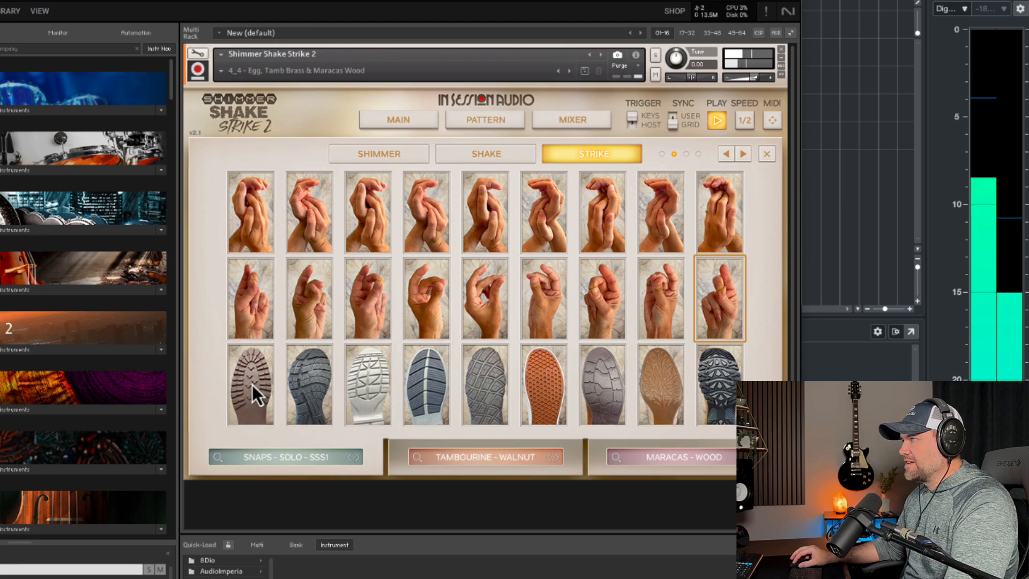
click(312, 382)
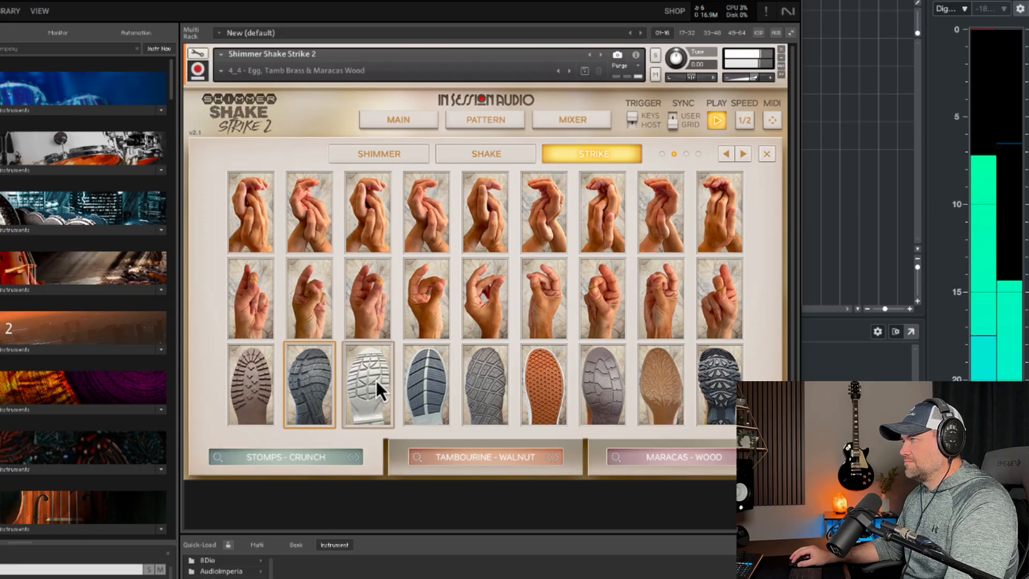
click(374, 378)
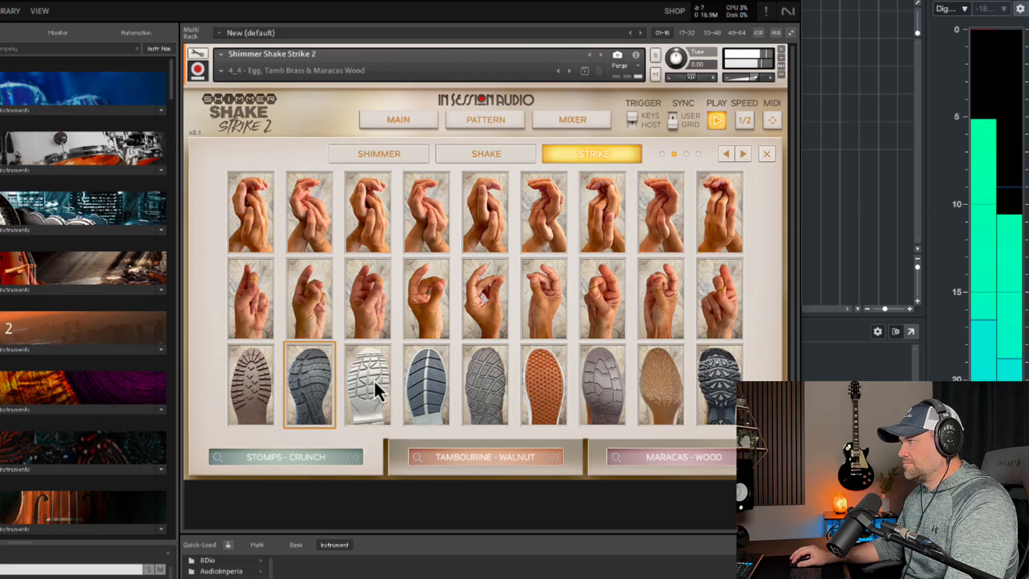
click(433, 385)
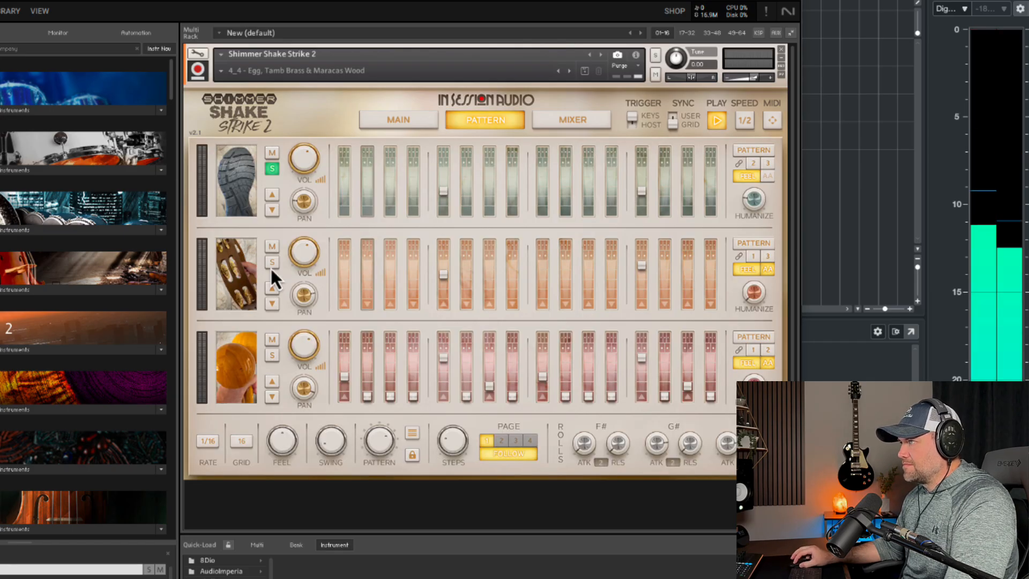
Solo the walnut tambourine alongside the stomps and clear its pattern hits on steps 5 and 13
click(271, 261)
click(231, 276)
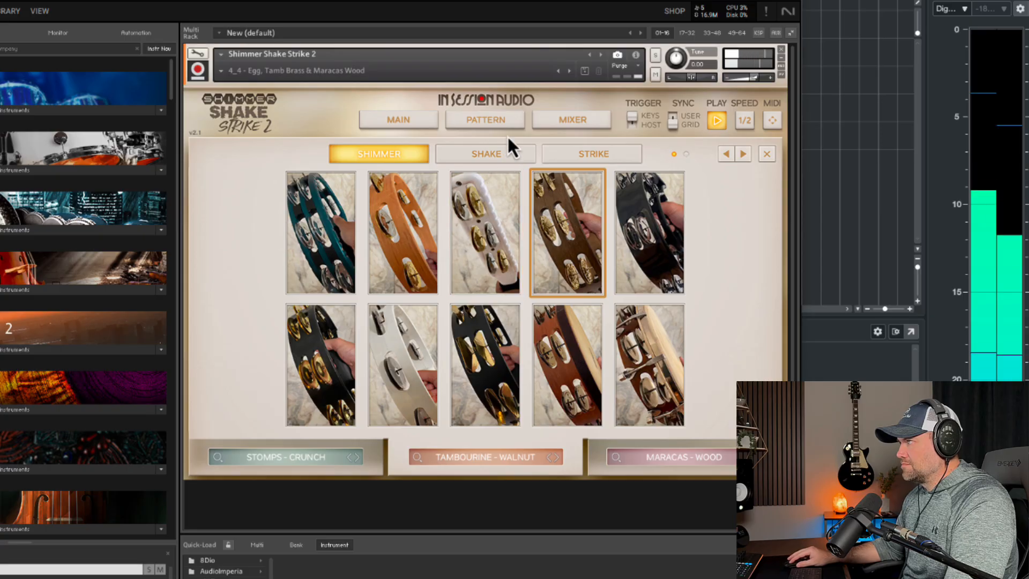
click(447, 122)
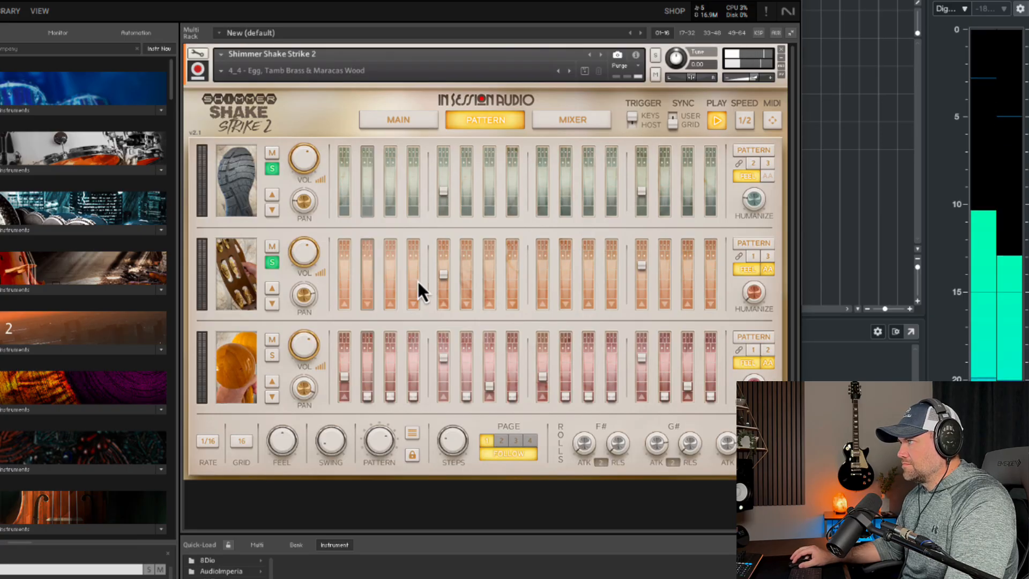
drag(445, 278, 444, 328)
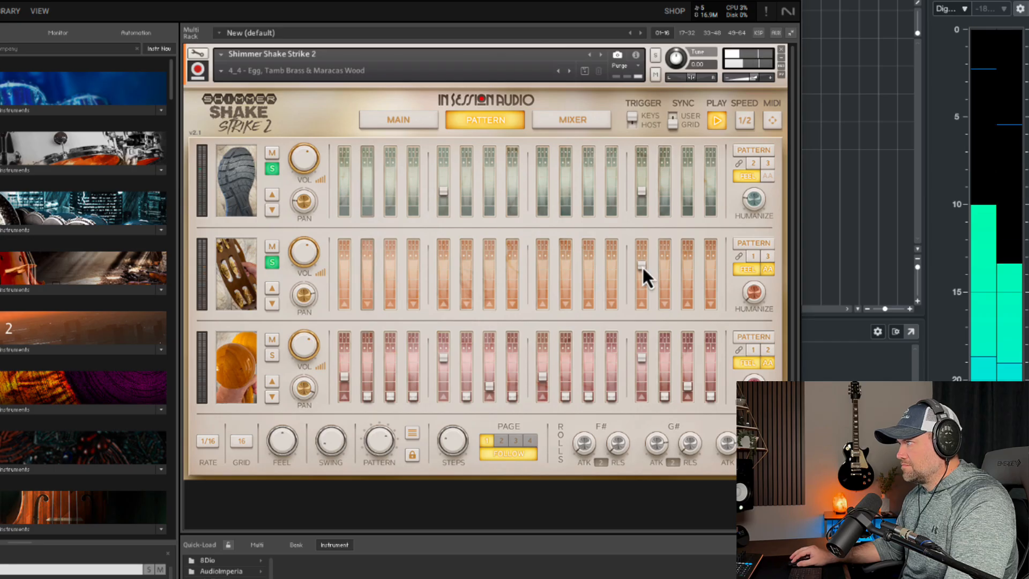
drag(642, 265, 638, 337)
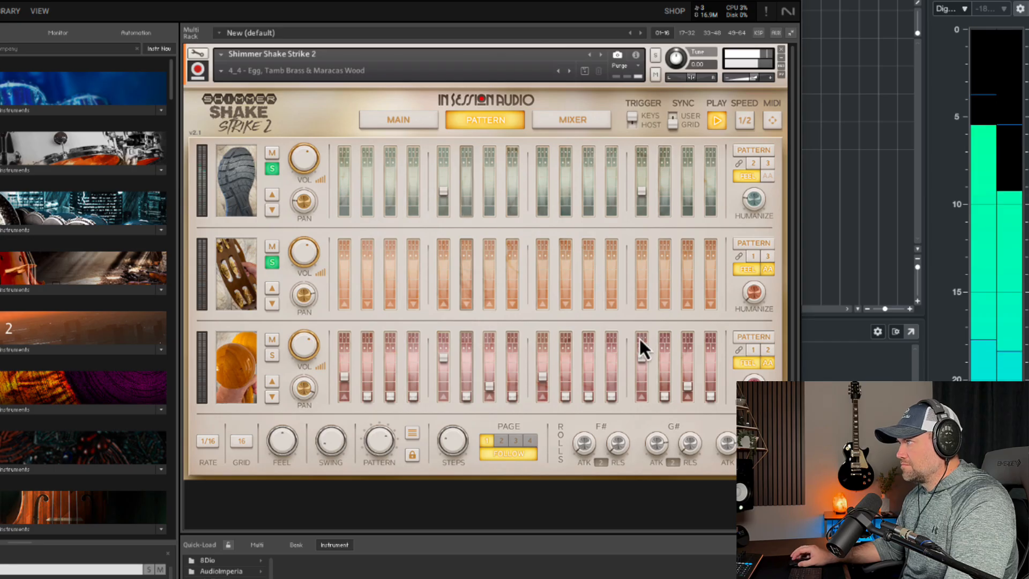
Replace the walnut tambourine in the second slot with the Claps - Slam strike sound
click(418, 122)
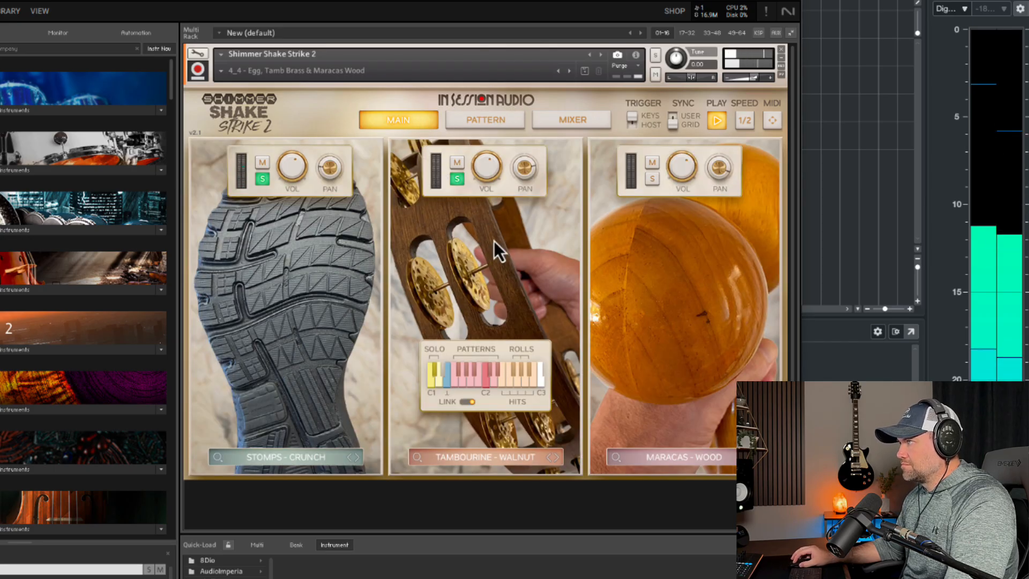
click(470, 253)
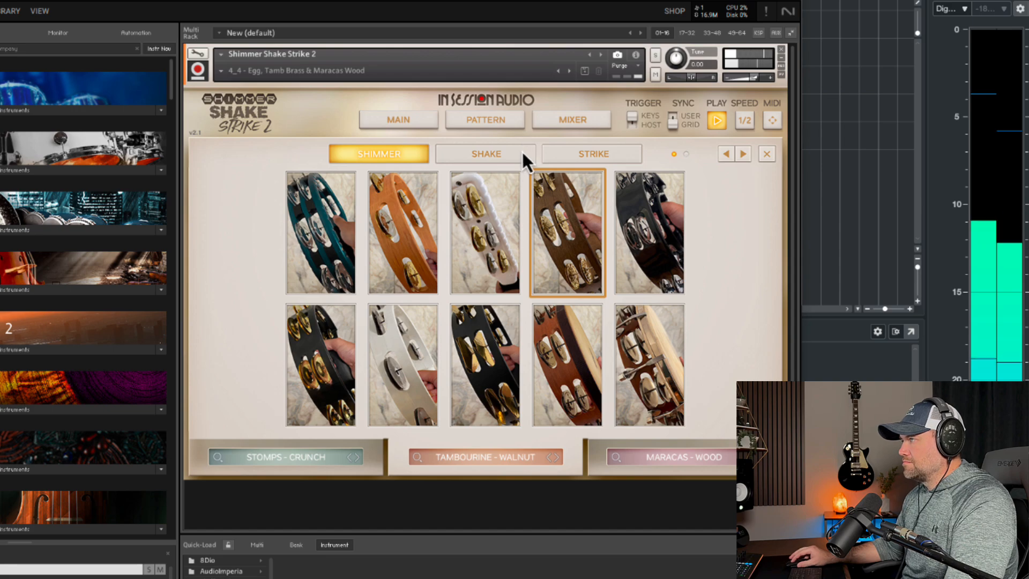
click(512, 156)
click(560, 154)
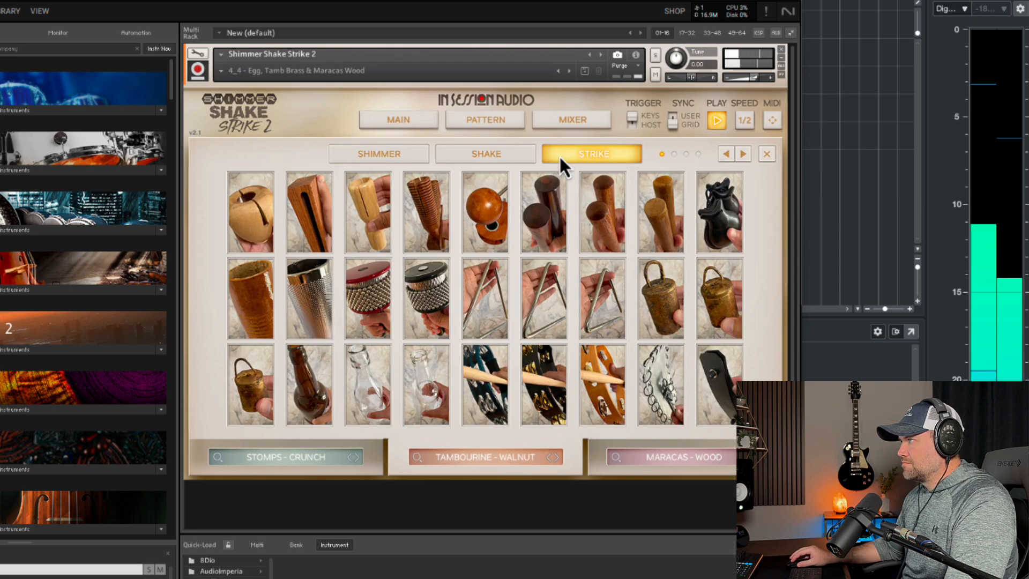
click(744, 155)
click(745, 155)
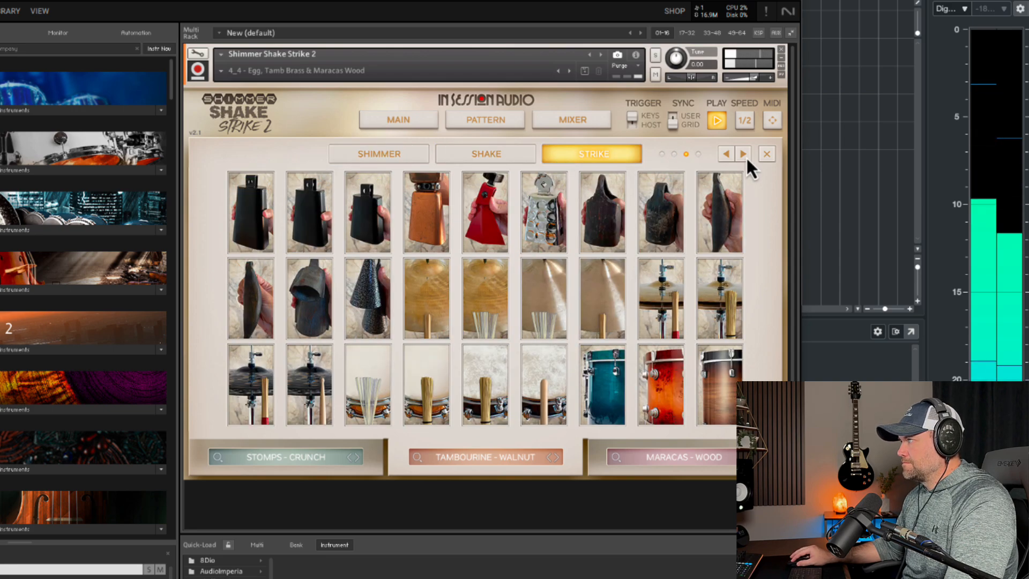
click(726, 155)
click(386, 223)
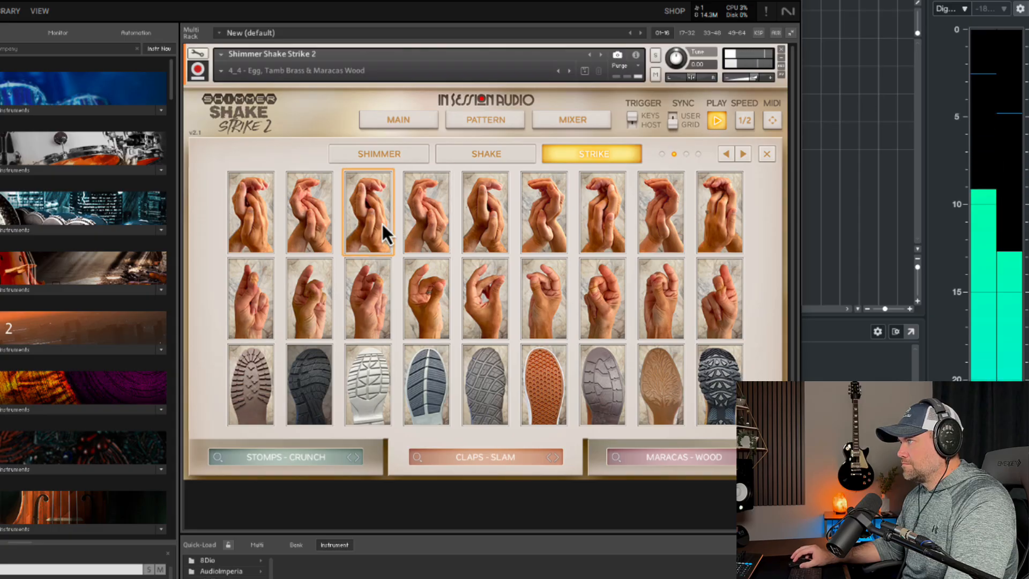
Add a clap hit on step 9 of the second pattern and set the Claps - Slam reverb send to -13.9 dB
click(500, 123)
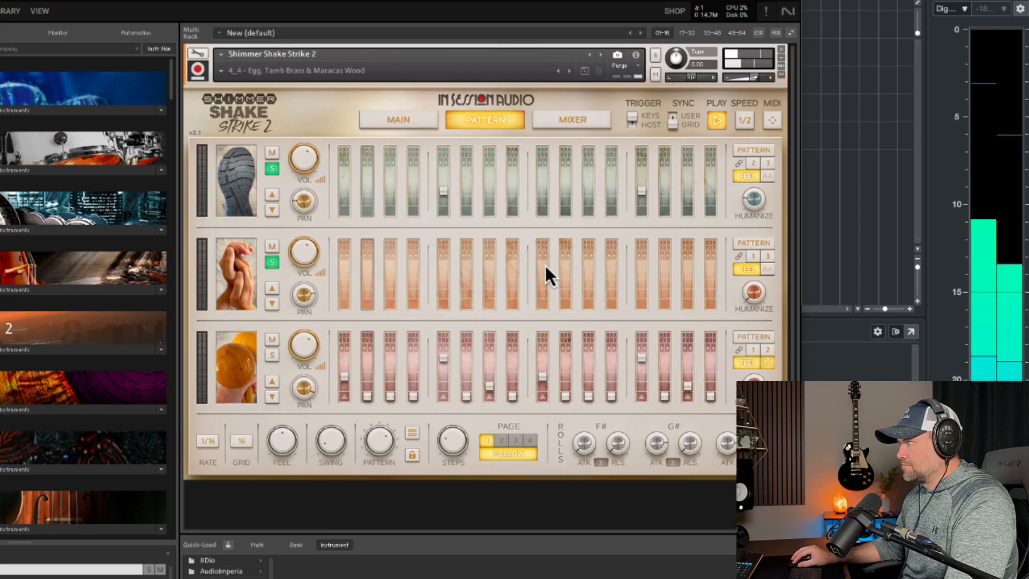
click(545, 297)
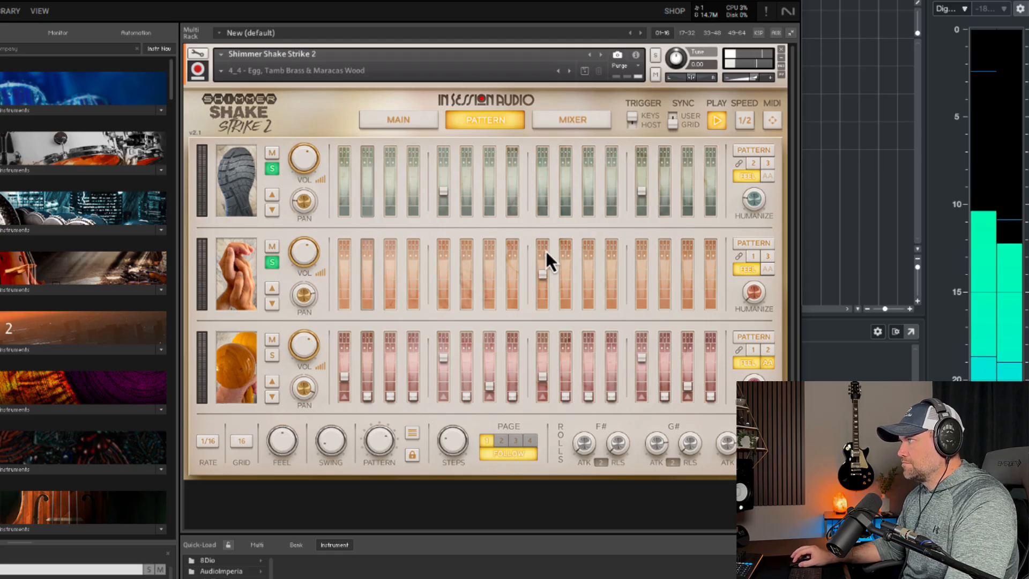
click(560, 122)
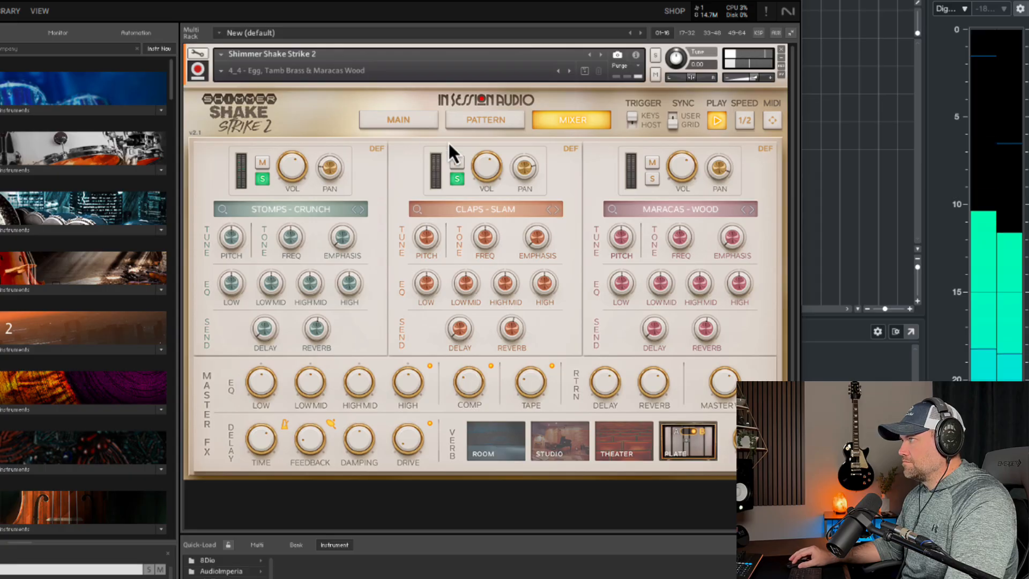
click(474, 123)
click(416, 123)
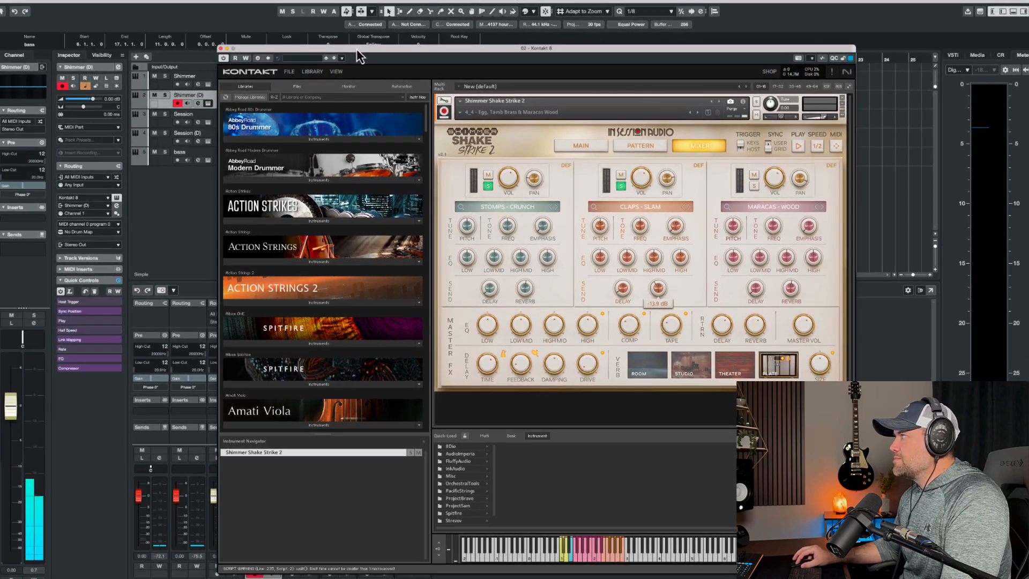
drag(232, 18, 369, 16)
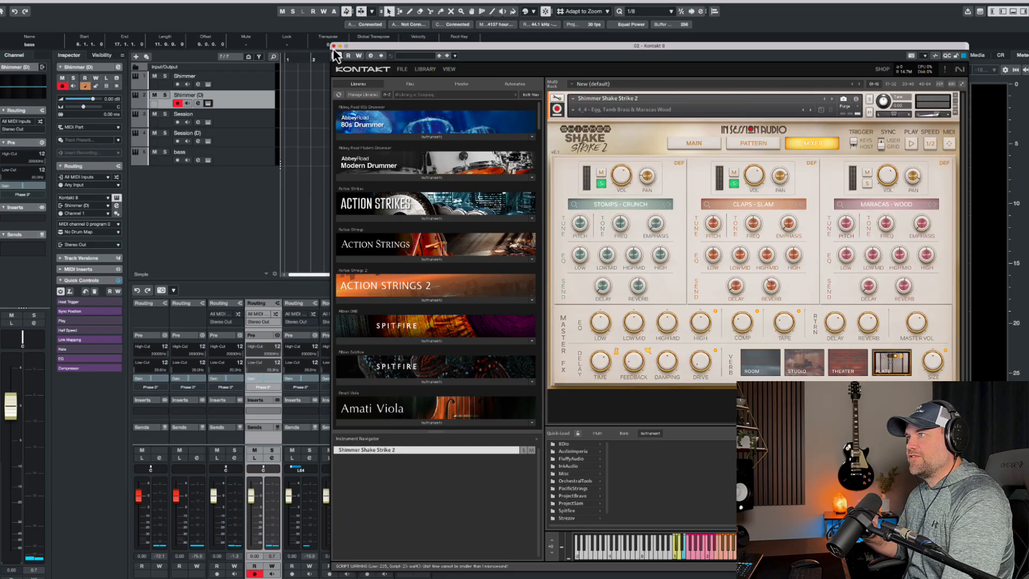
click(333, 47)
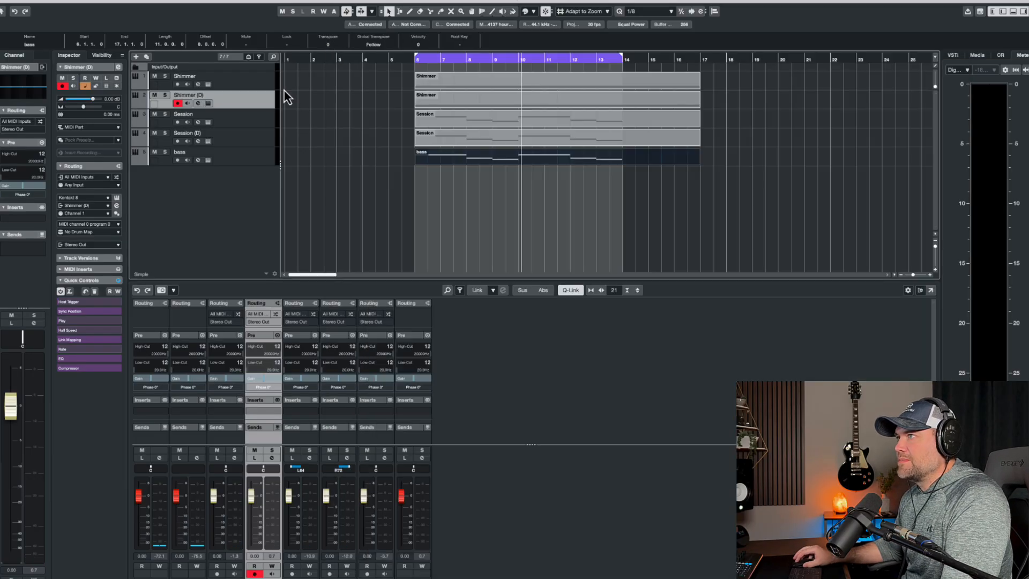
click(242, 97)
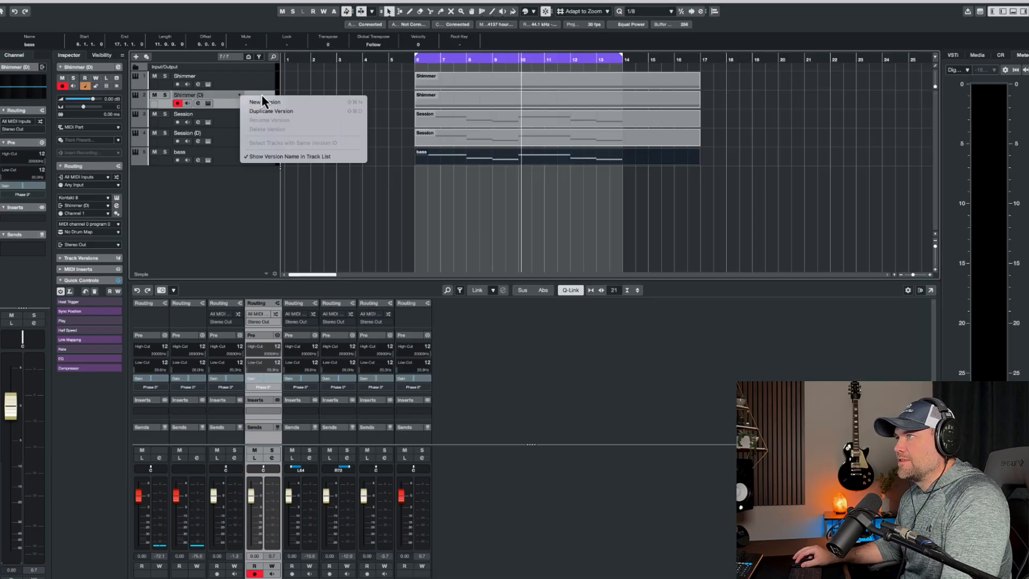
click(260, 96)
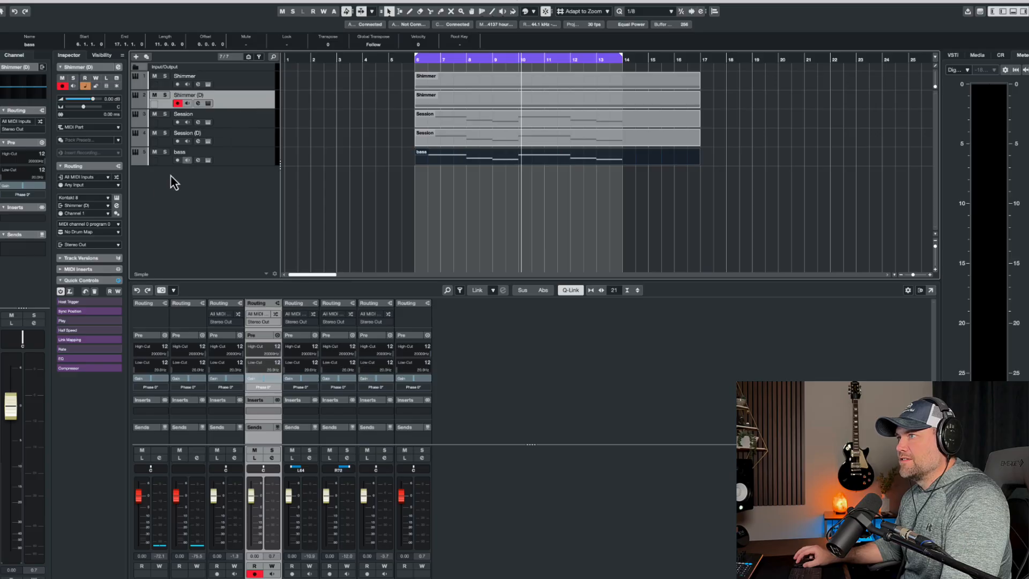
click(118, 204)
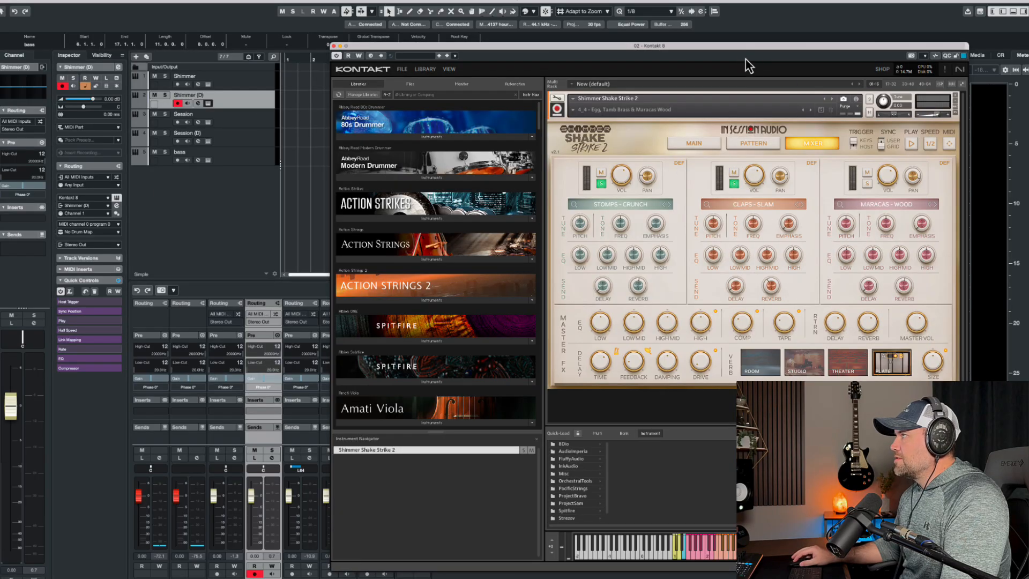
click(333, 47)
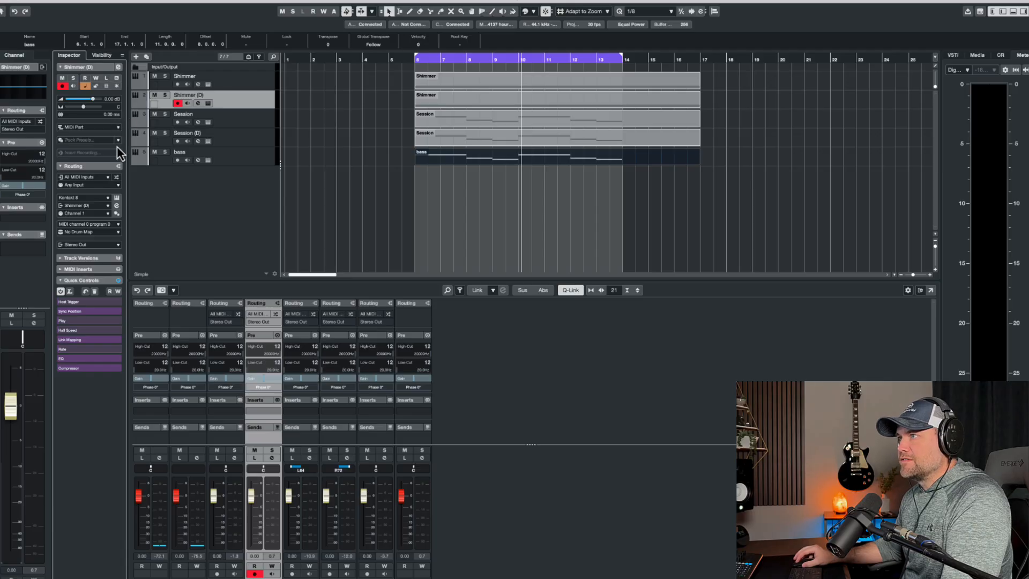
Insert the Seventh Heaven reverb on the Shimmer (D) channel and play that track soloed
click(263, 410)
click(306, 469)
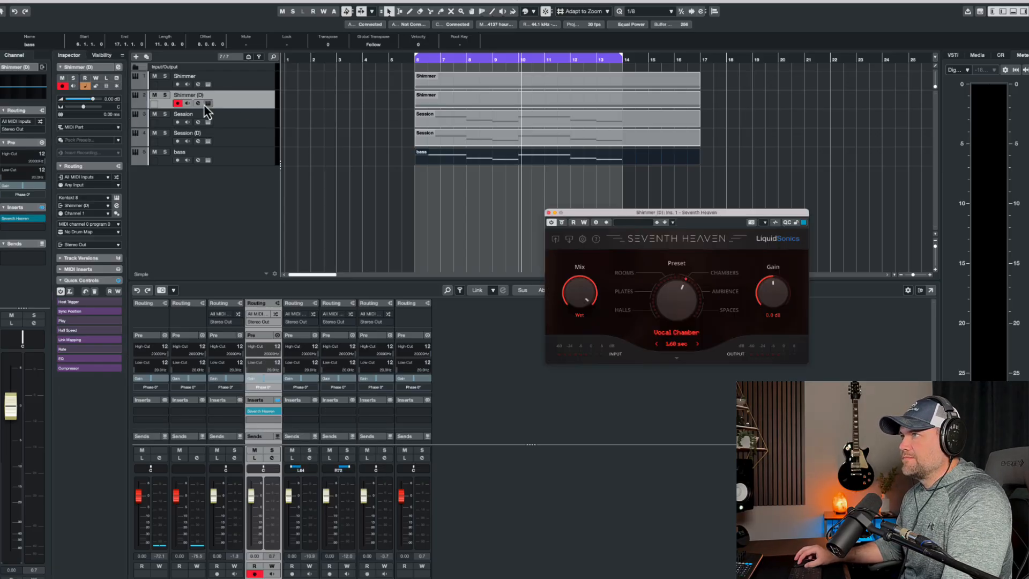
click(165, 95)
key(space)
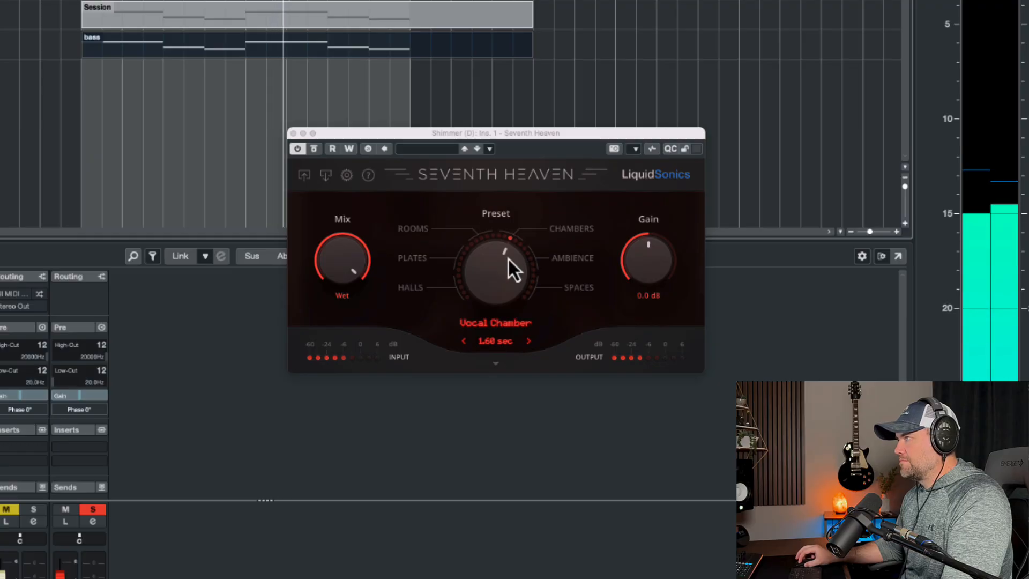
Choose the Scoring Stage preset in Seventh Heaven and reduce the mix to about 0 / -5.6 dB
mouse_move(506, 264)
mouse_down()
mouse_move(506, 228)
mouse_move(513, 281)
mouse_move(505, 257)
mouse_up()
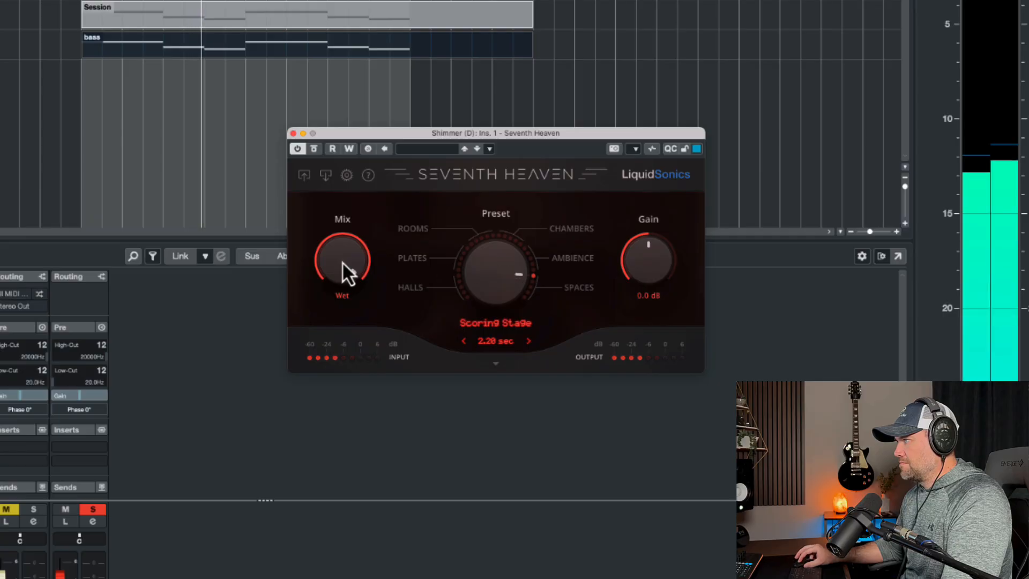
mouse_move(342, 262)
mouse_down()
mouse_move(356, 352)
mouse_move(345, 269)
mouse_move(346, 278)
mouse_up()
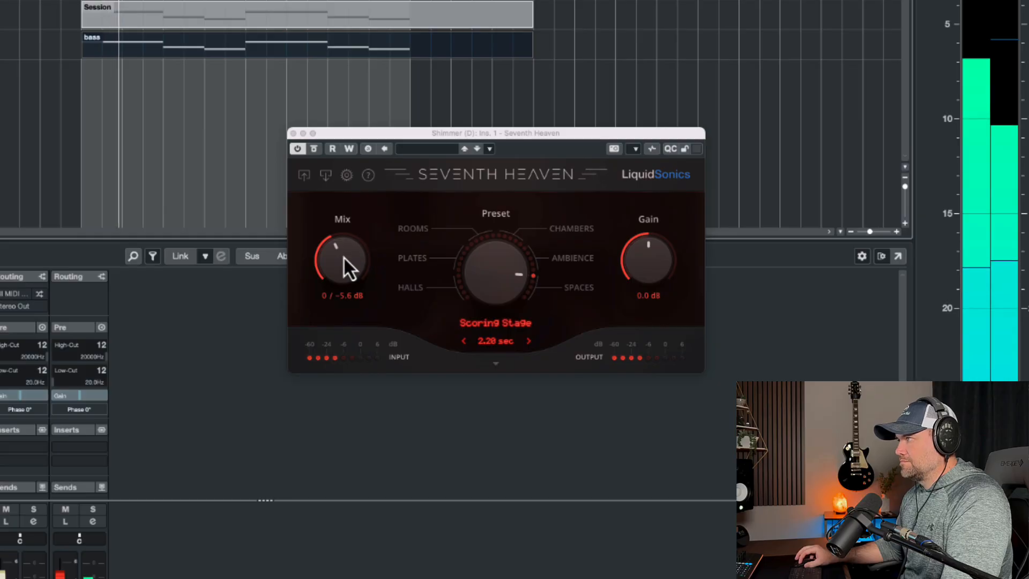
mouse_move(343, 256)
mouse_down()
mouse_move(343, 278)
mouse_move(343, 256)
mouse_up()
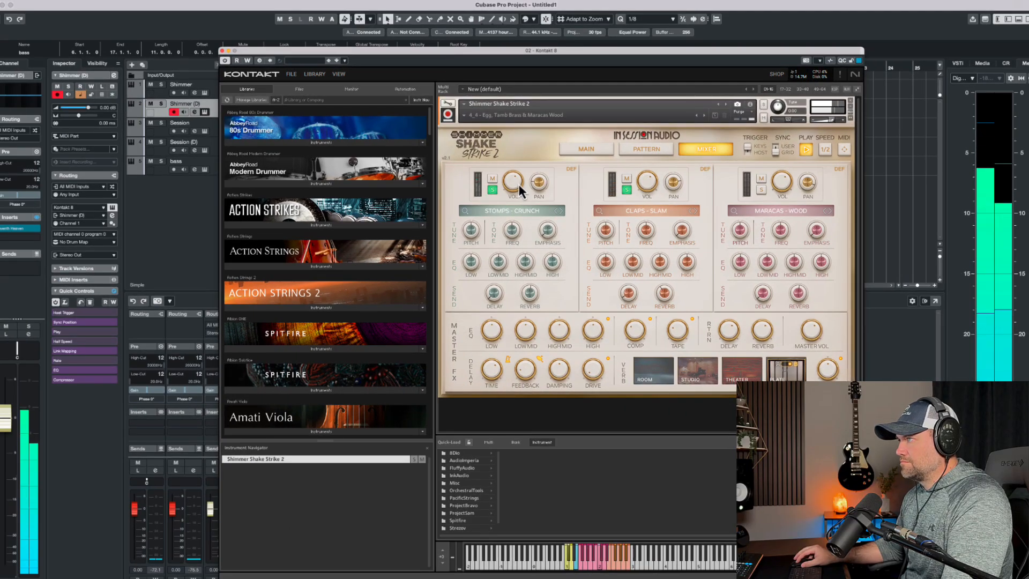
Lower the Stomps - Crunch volume and shape its sound with pitch around -277 ct, tone frequency L 18.2k Hz and emphasis 15.8 %
mouse_move(518, 185)
mouse_down()
mouse_move(513, 208)
mouse_move(513, 190)
mouse_up()
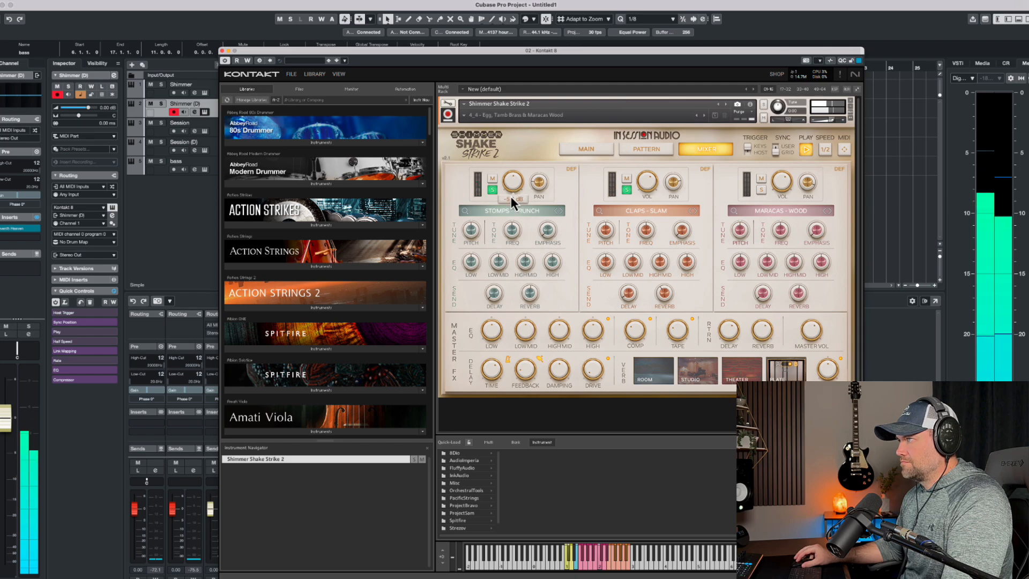
click(161, 104)
drag(471, 230, 508, 243)
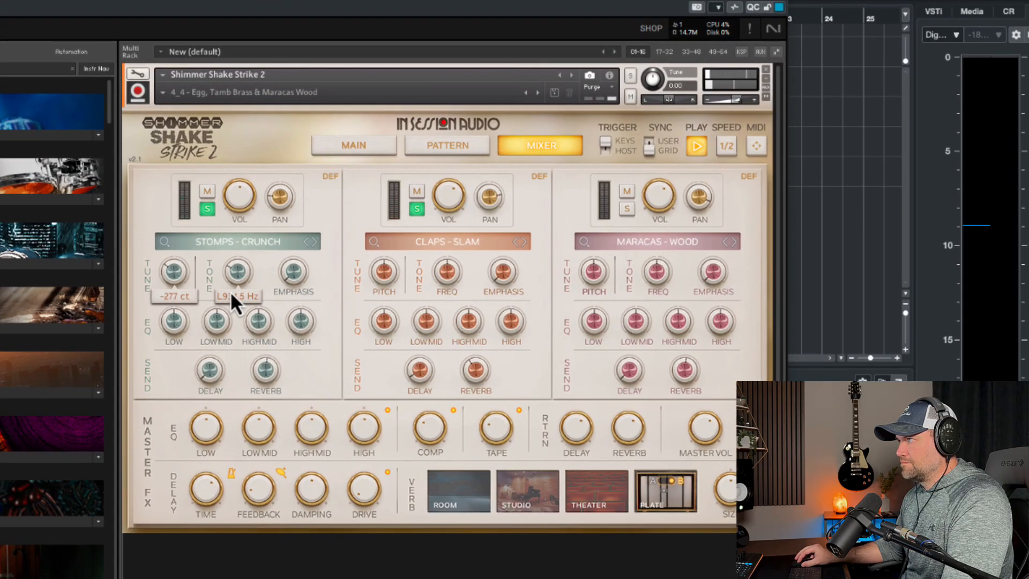
drag(231, 294, 232, 269)
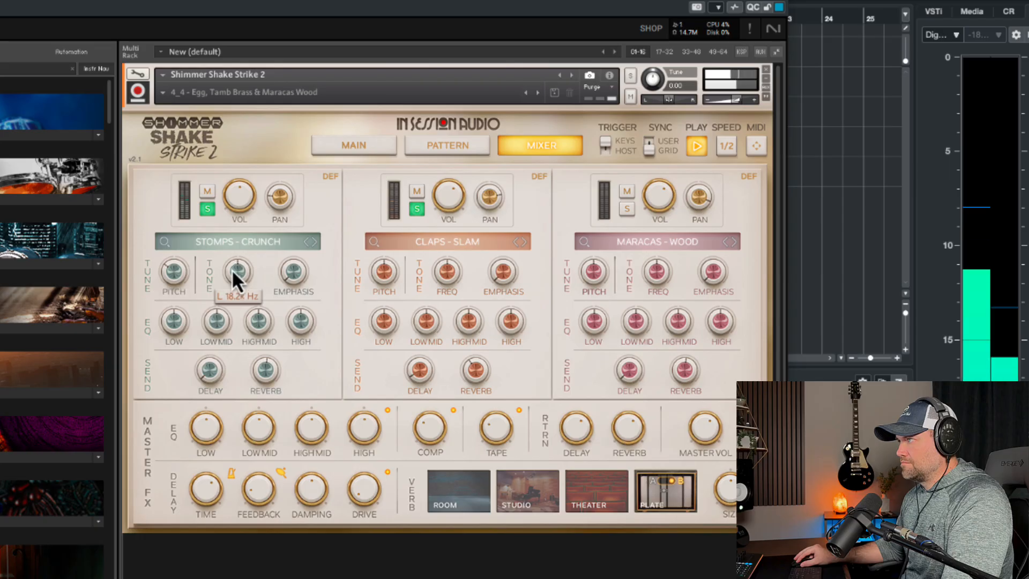
drag(297, 275, 293, 304)
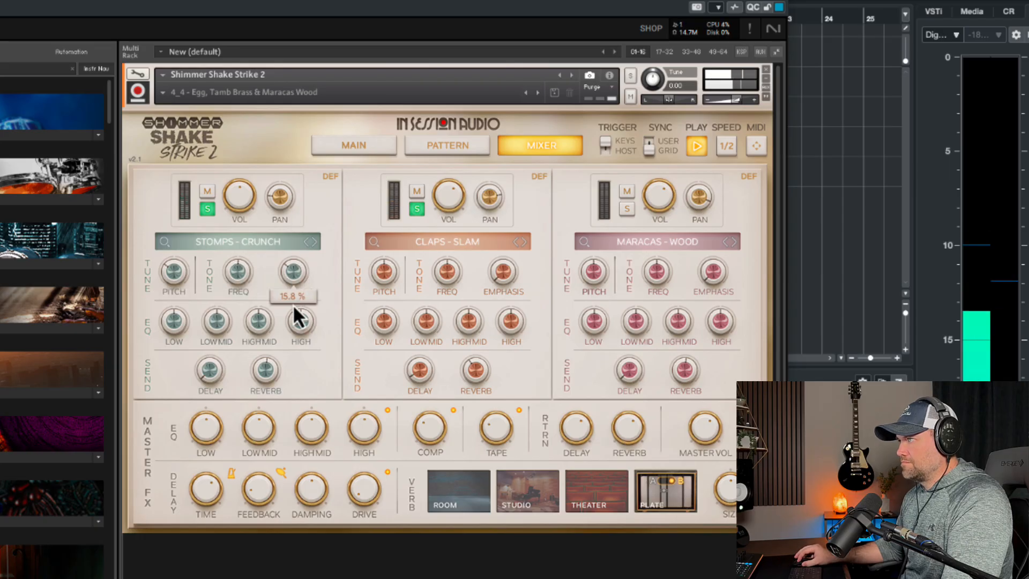
drag(176, 275, 174, 263)
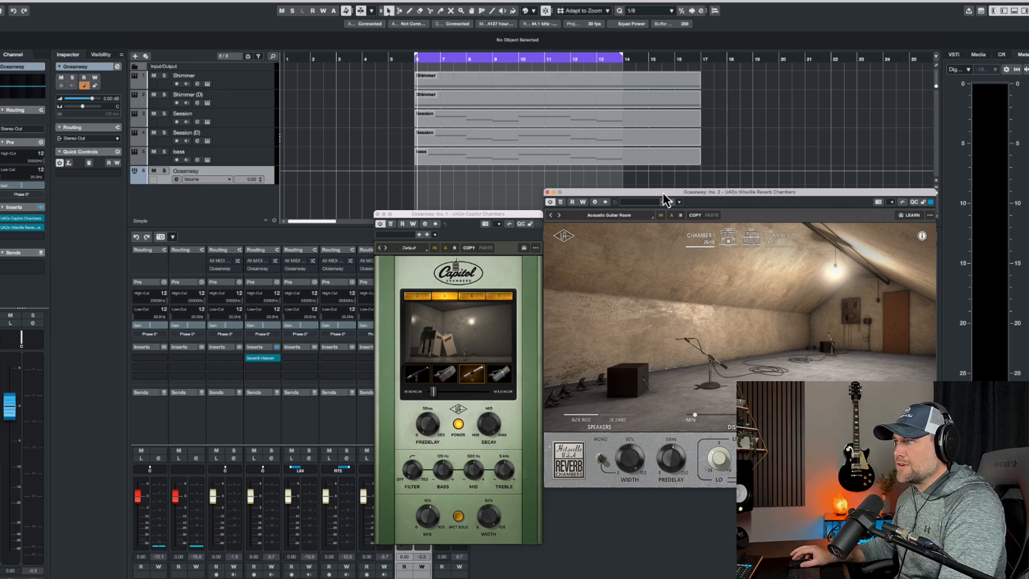
Bypass Hitsville Reverb Chambers on the Oceanway group and play the loop through Capitol Chambers alone
drag(517, 213, 495, 198)
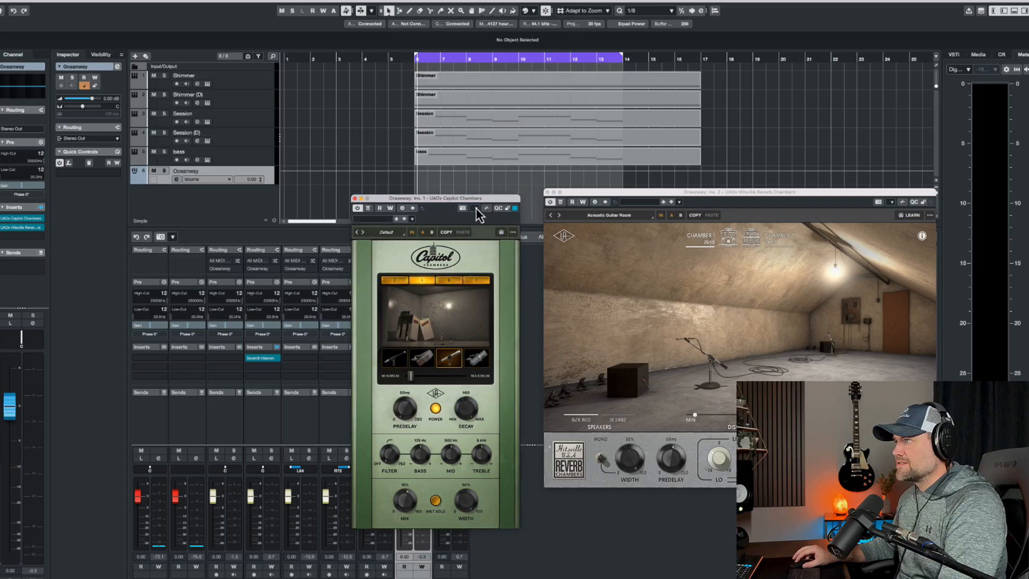
click(399, 367)
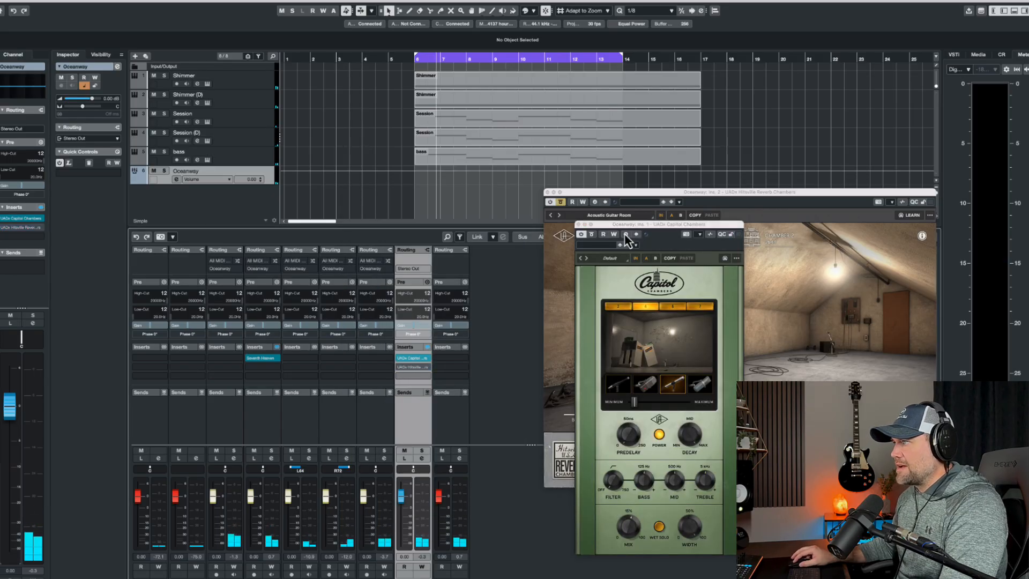
drag(630, 224, 400, 175)
key(space)
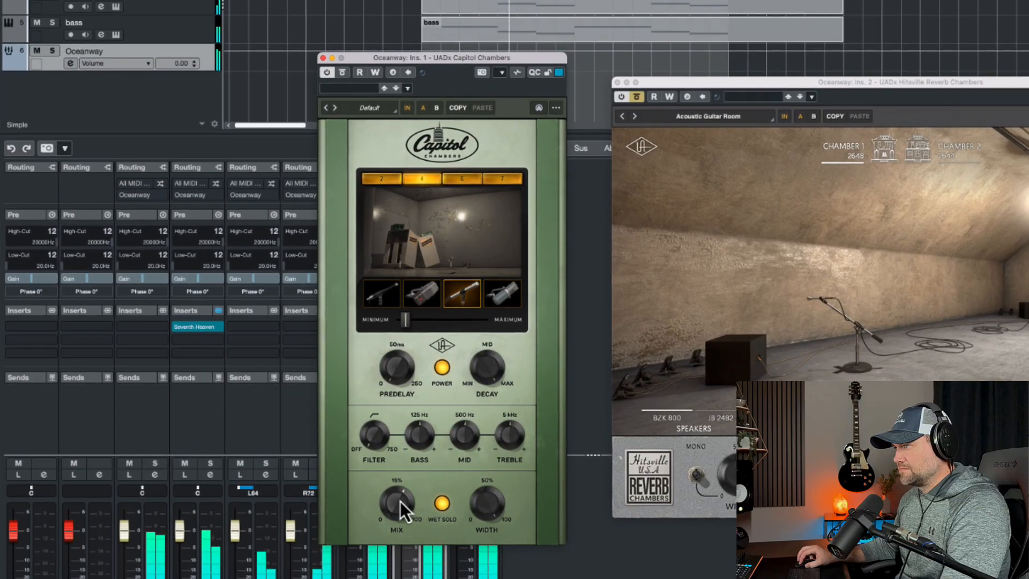
Turn off Wet Solo on Capitol Chambers and audition its mix amount, comparing the reverb bypassed and active
click(442, 505)
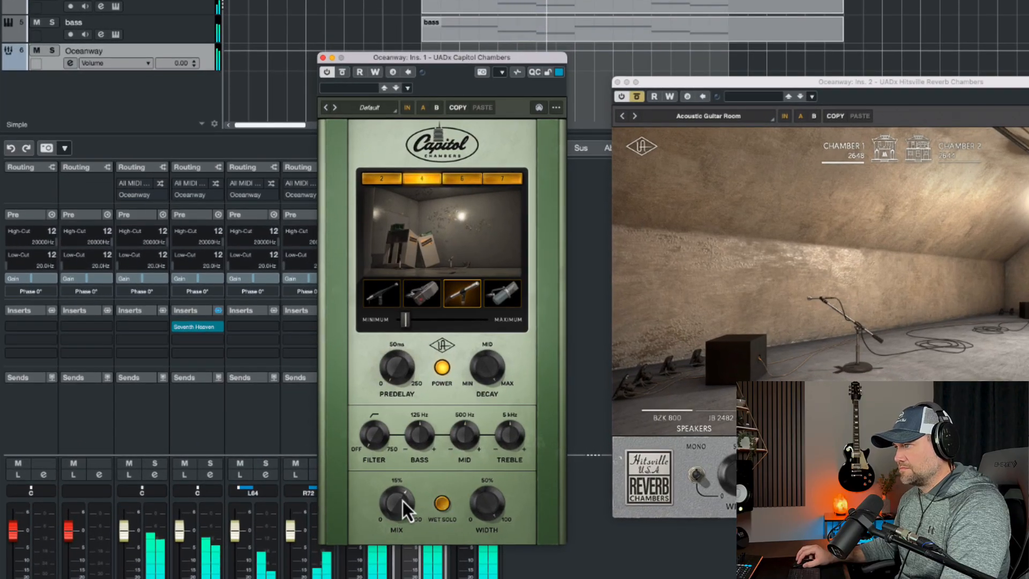
drag(403, 500, 402, 516)
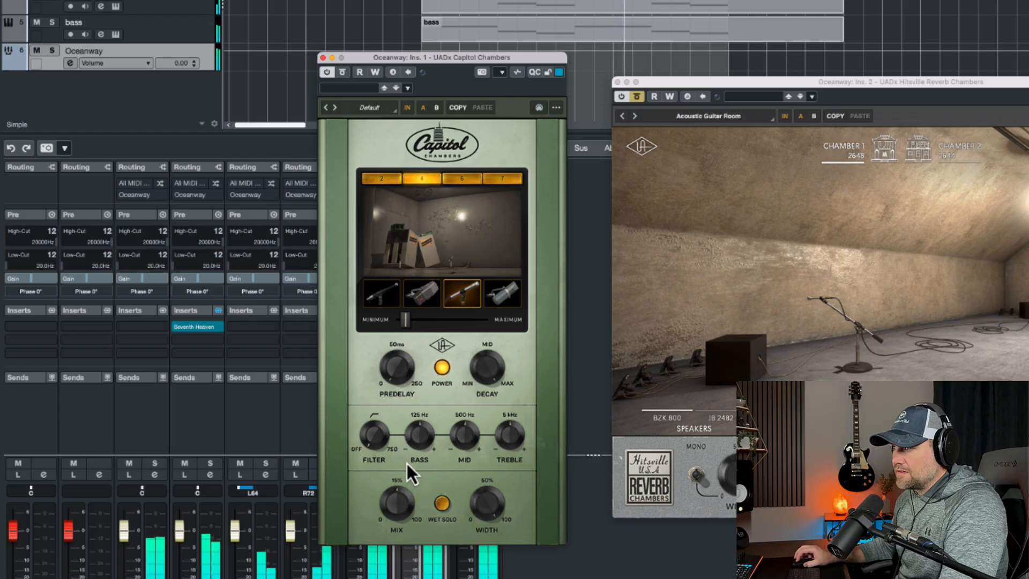
click(342, 72)
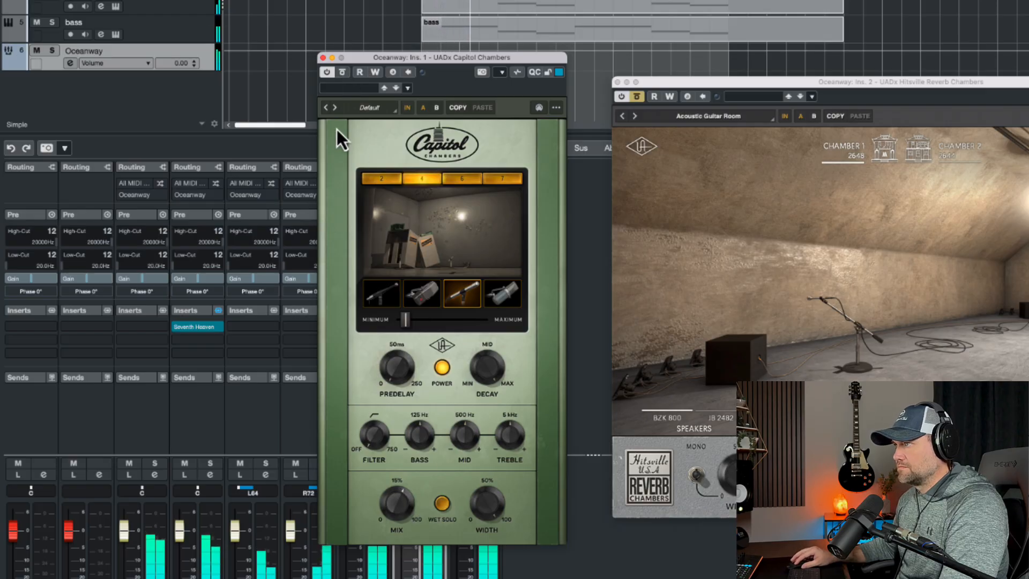
click(343, 72)
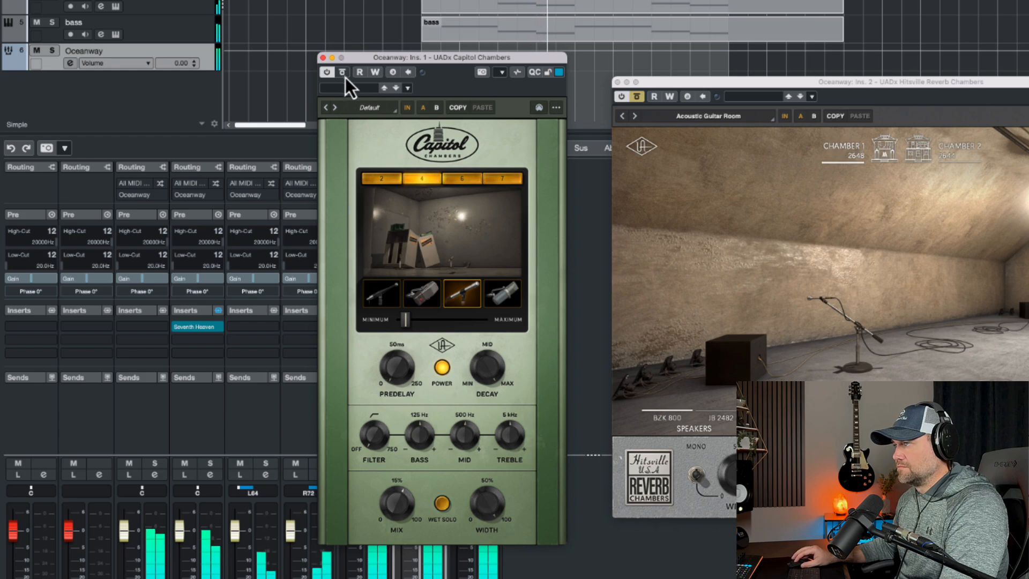
Take Hitsville Reverb Chambers out of bypass and audition different mix amounts with the Acoustic Guitar Room preset
drag(776, 83, 746, 81)
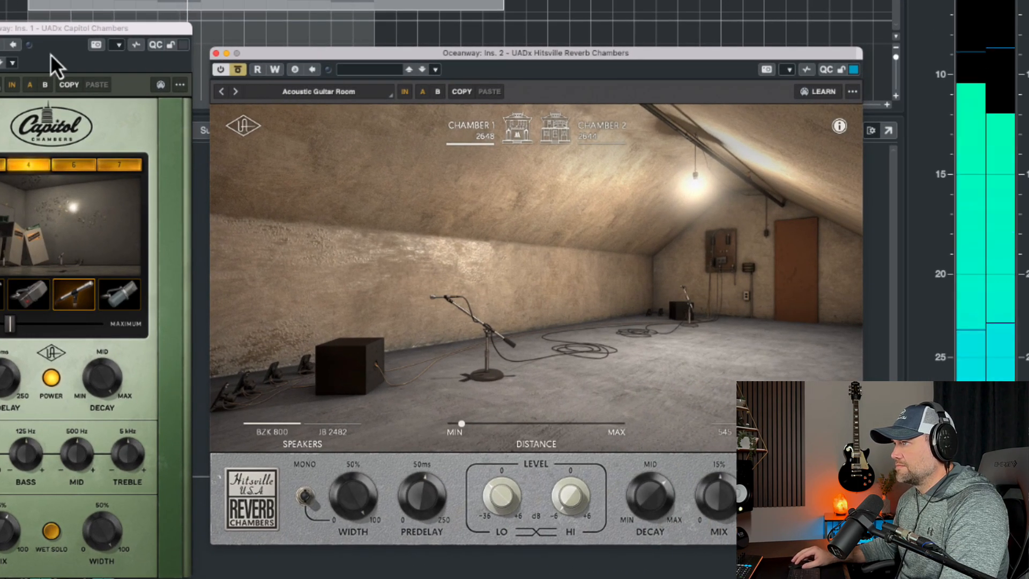
click(239, 70)
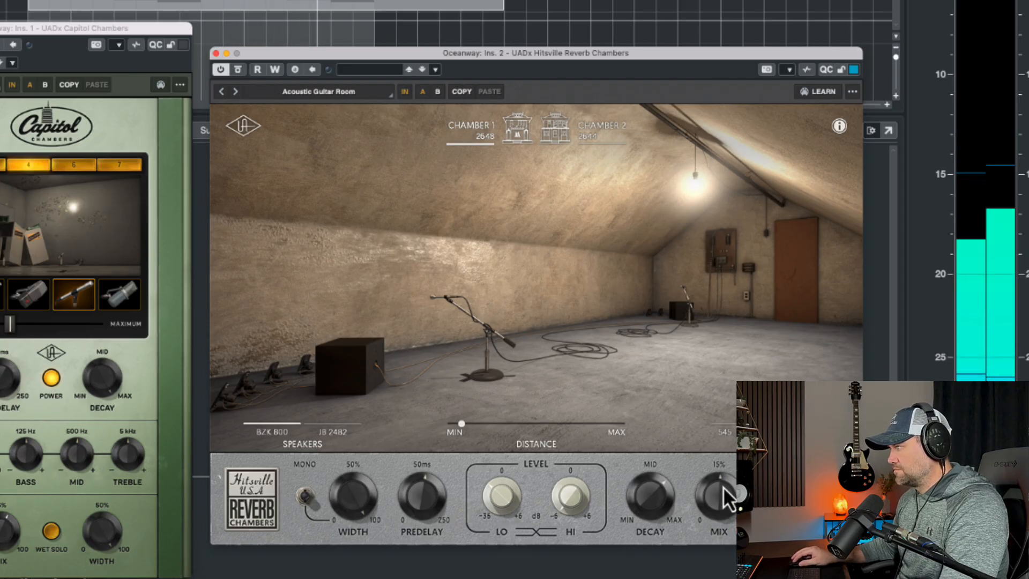
drag(722, 487, 722, 417)
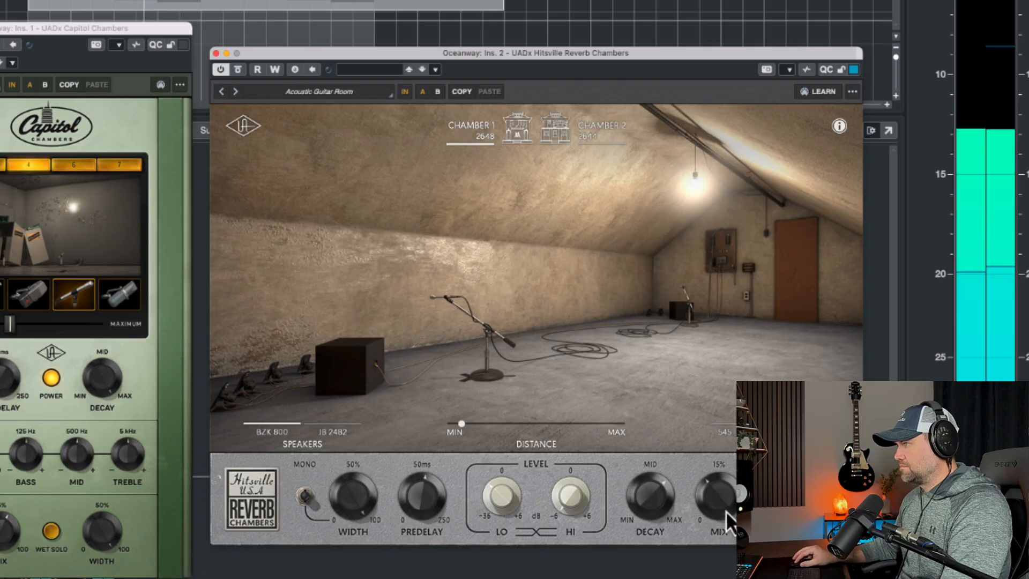
Try the Acoustic GTR Extra Body preset in Hitsville Reverb Chambers while the loop plays
click(344, 92)
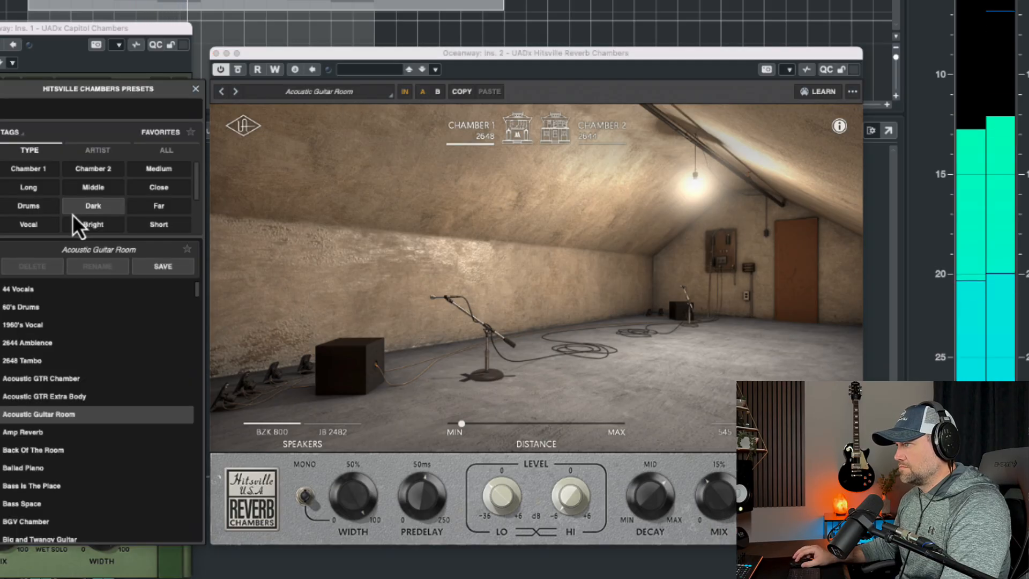
click(48, 397)
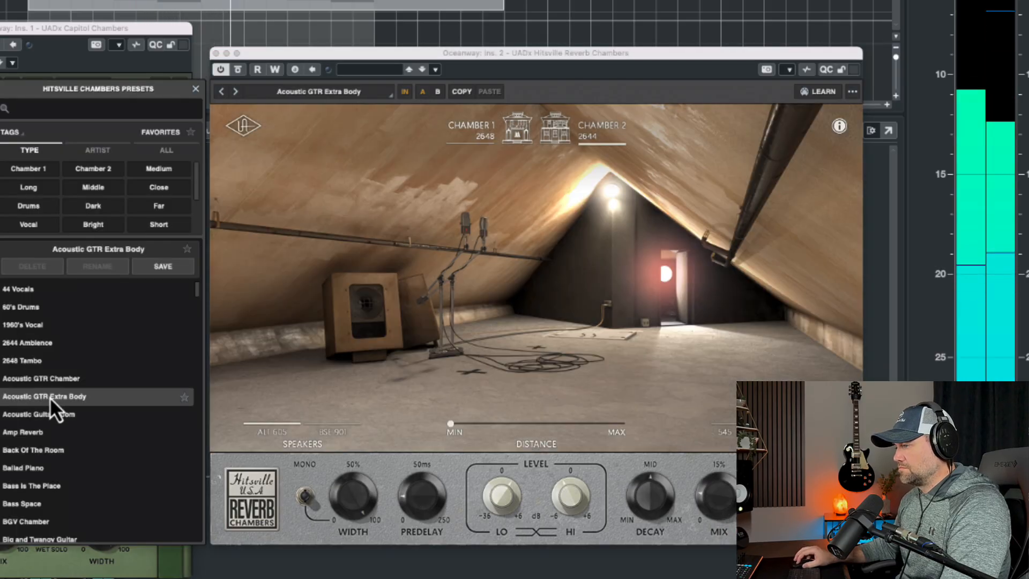
click(729, 506)
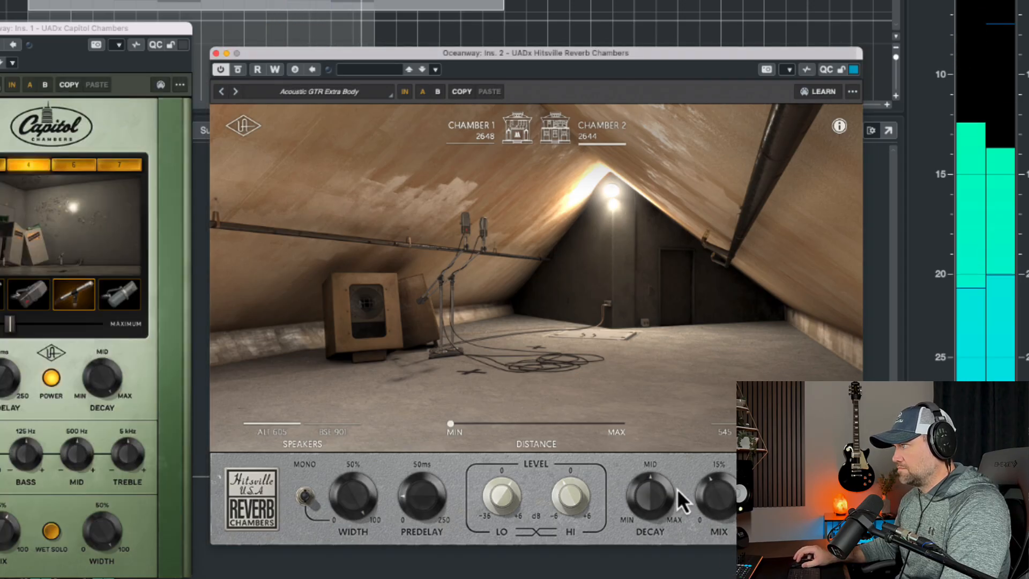
Return Hitsville Reverb Chambers to the Acoustic Guitar Room preset and compare the loop with the reverb bypassed and active
click(312, 91)
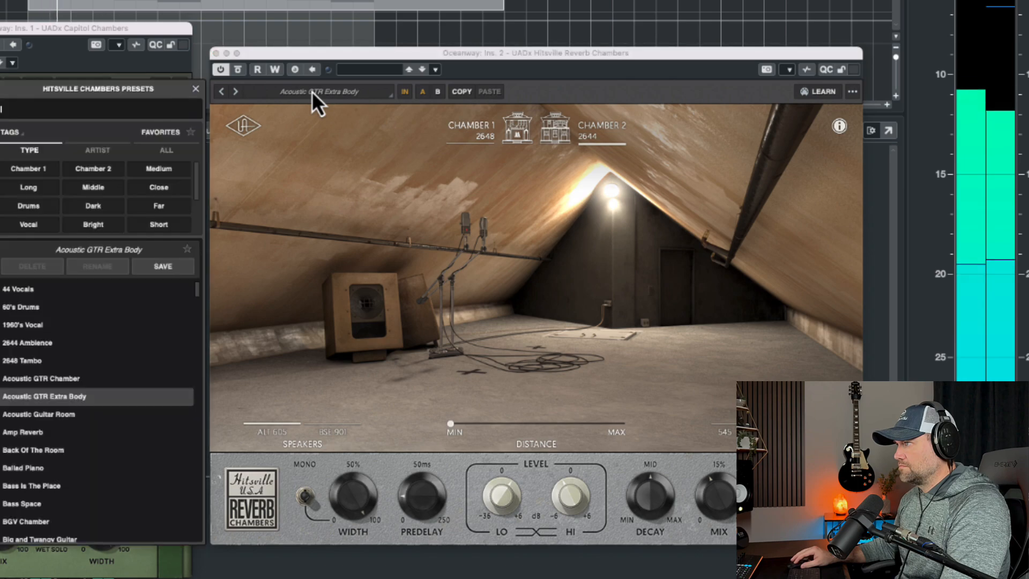
click(67, 419)
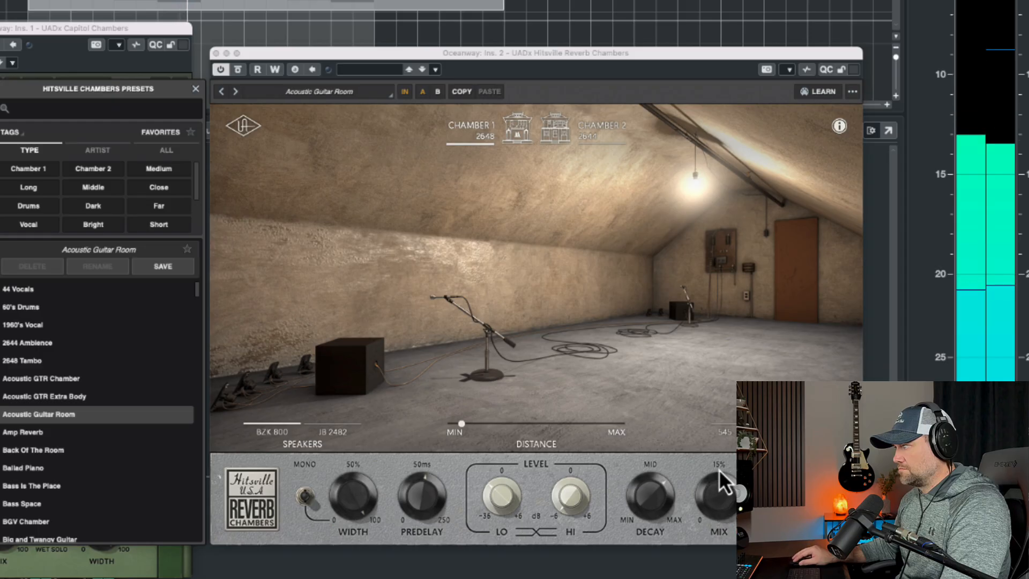
click(720, 489)
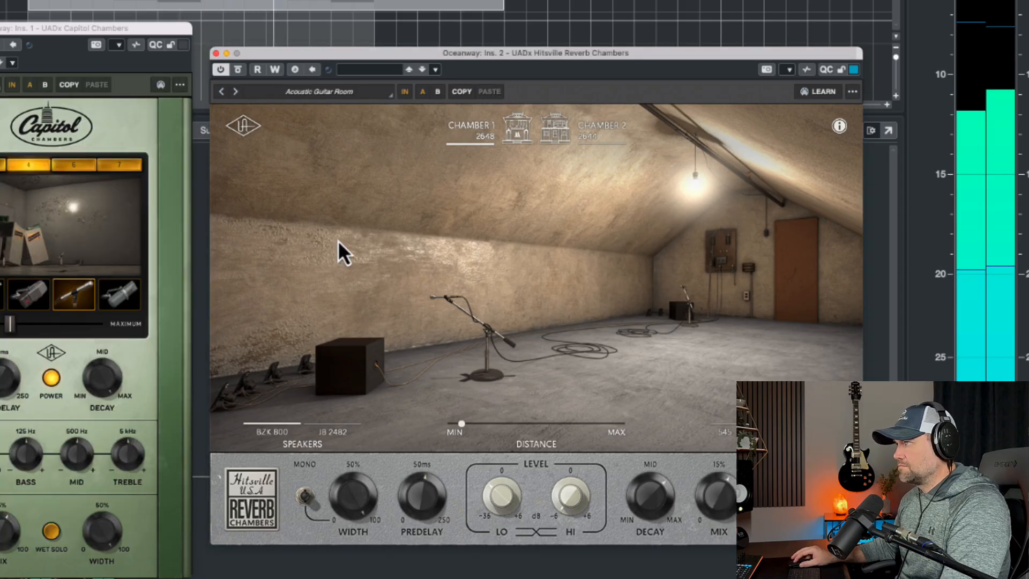
click(237, 71)
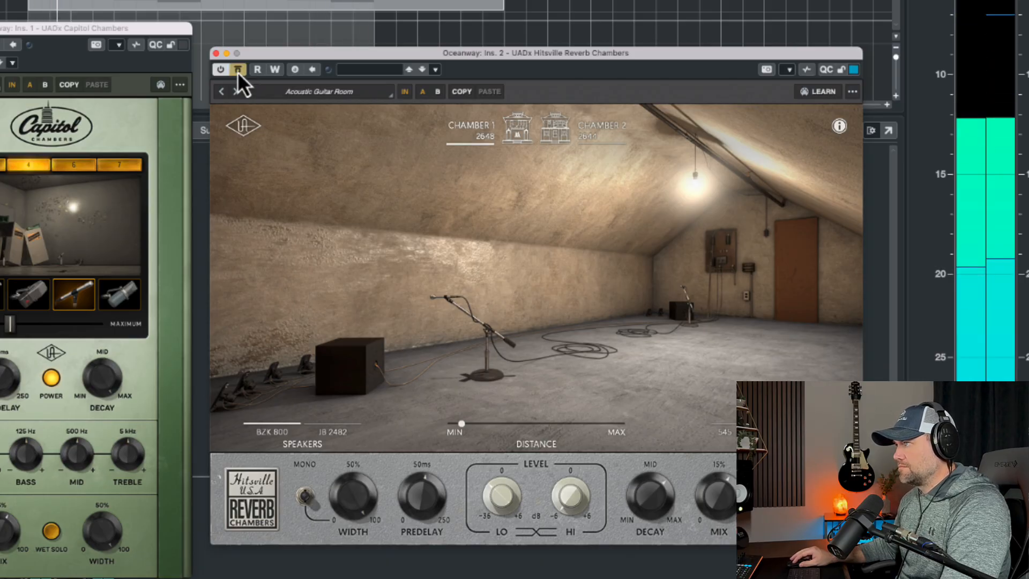
click(237, 71)
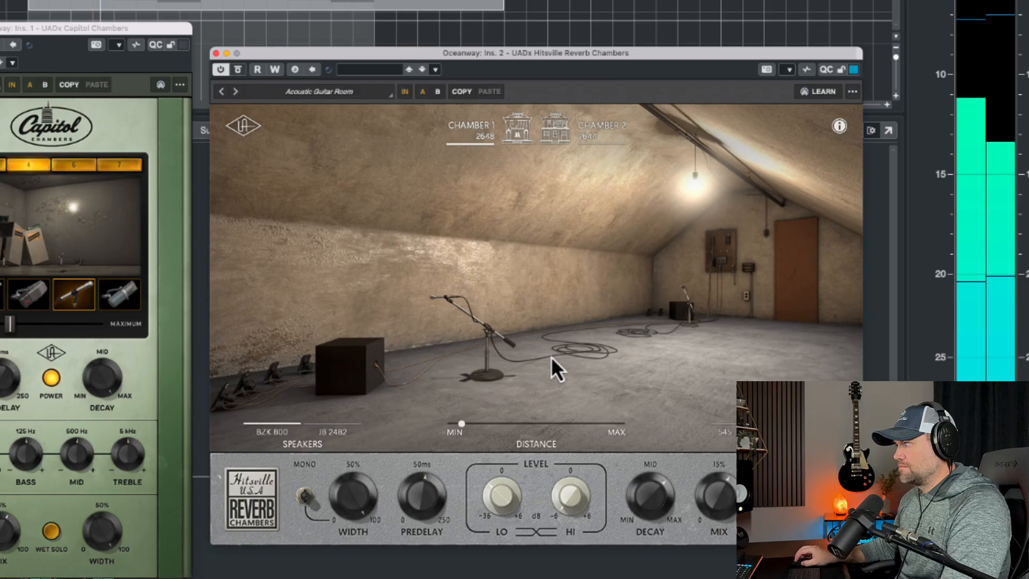